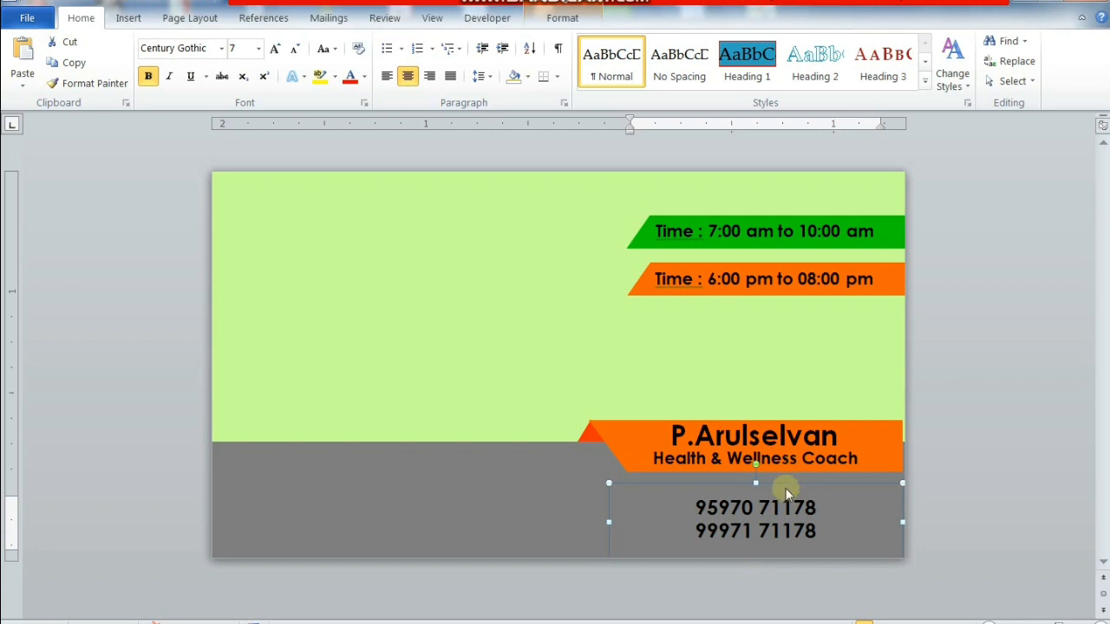
- Move the phone-number box up under the orange name banner and make both numbers white
drag(787, 492, 788, 476)
key(ctrl+Down)
key(ctrl+Down)
key(ctrl+Down)
key(ctrl+Down)
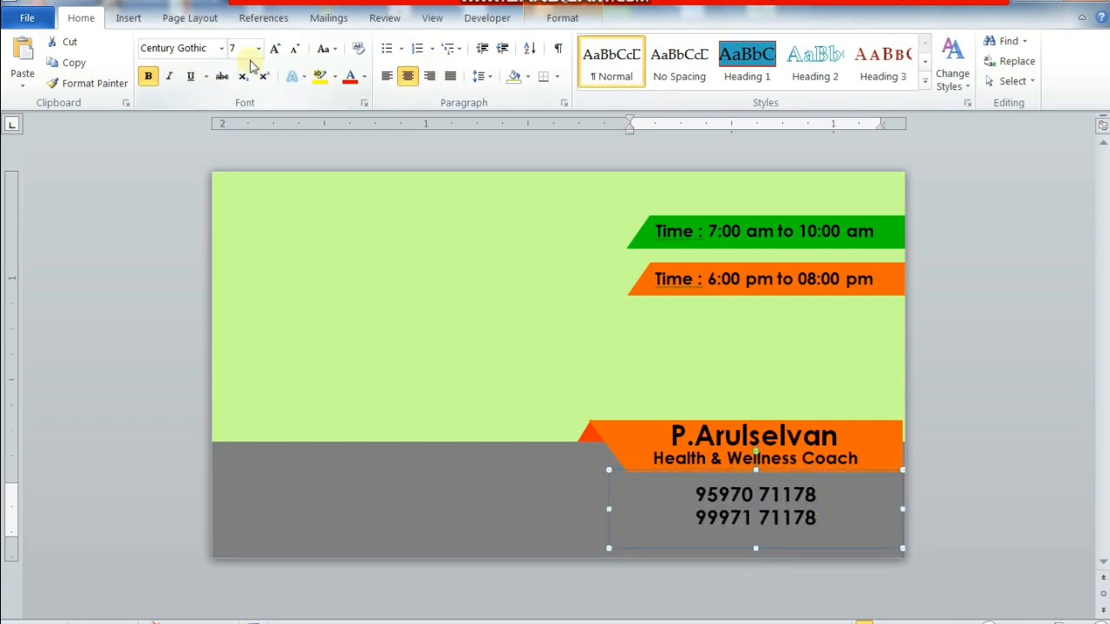
click(364, 76)
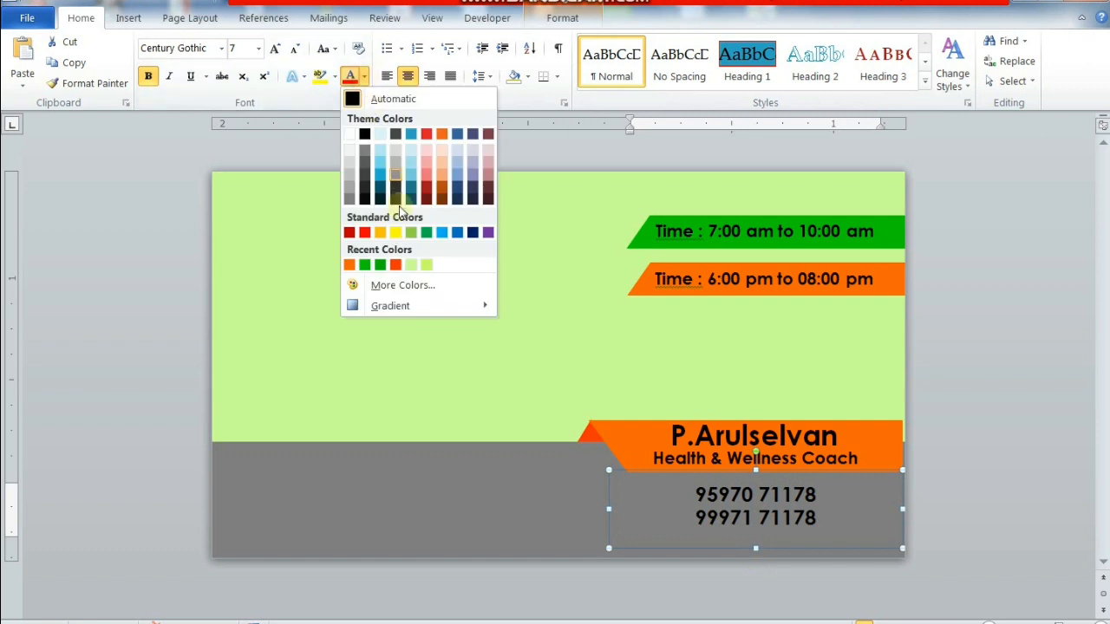
click(348, 136)
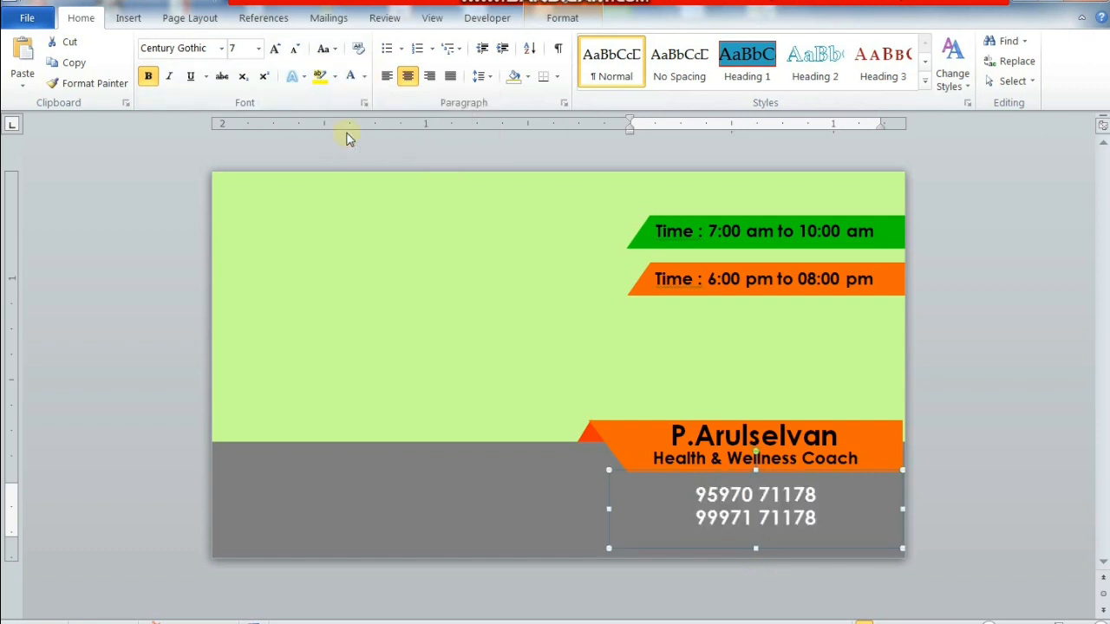
- Place the insertion point at the start of the first phone number
click(699, 501)
triple_click(694, 497)
click(698, 496)
triple_click(697, 496)
click(700, 495)
double_click(699, 495)
click(713, 518)
click(756, 496)
double_click(704, 493)
click(693, 496)
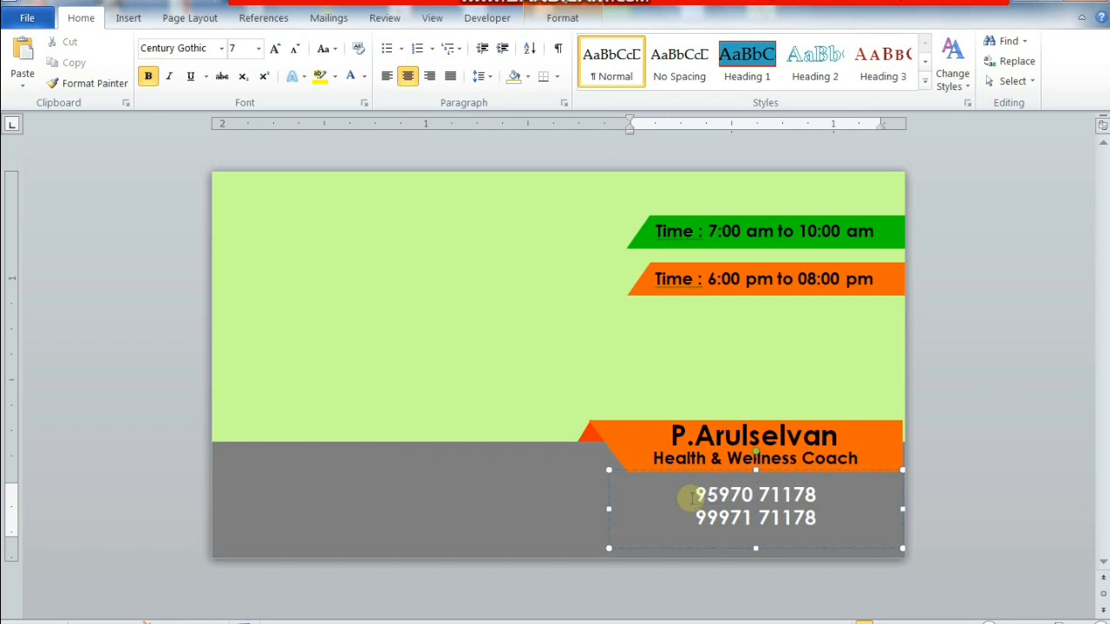
- Insert the phone symbol from the recent symbols before the first number
click(130, 17)
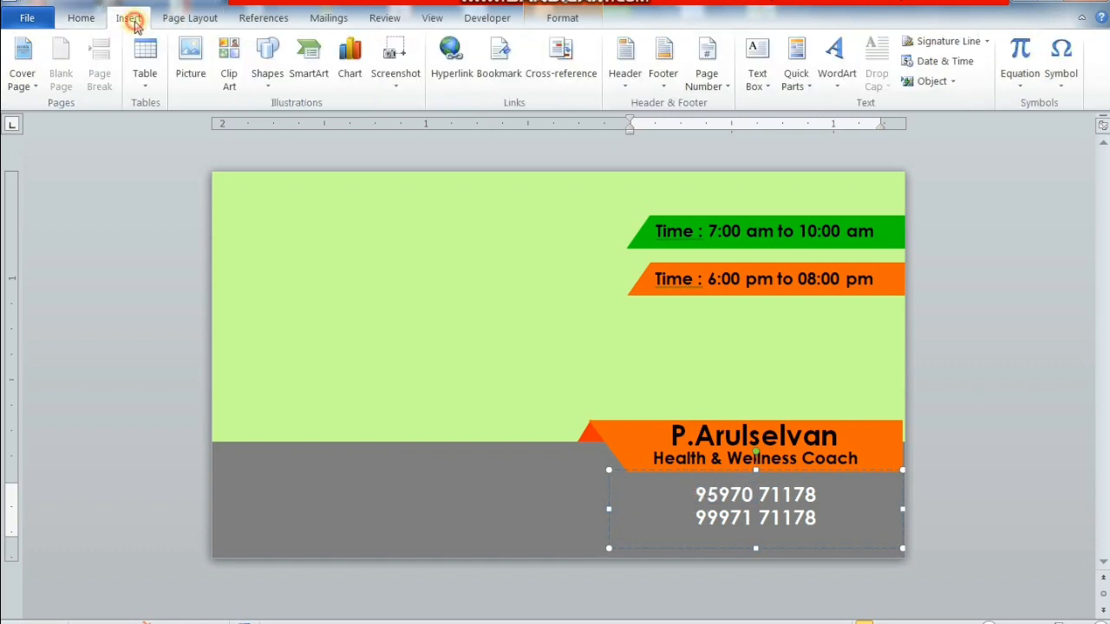
click(1059, 87)
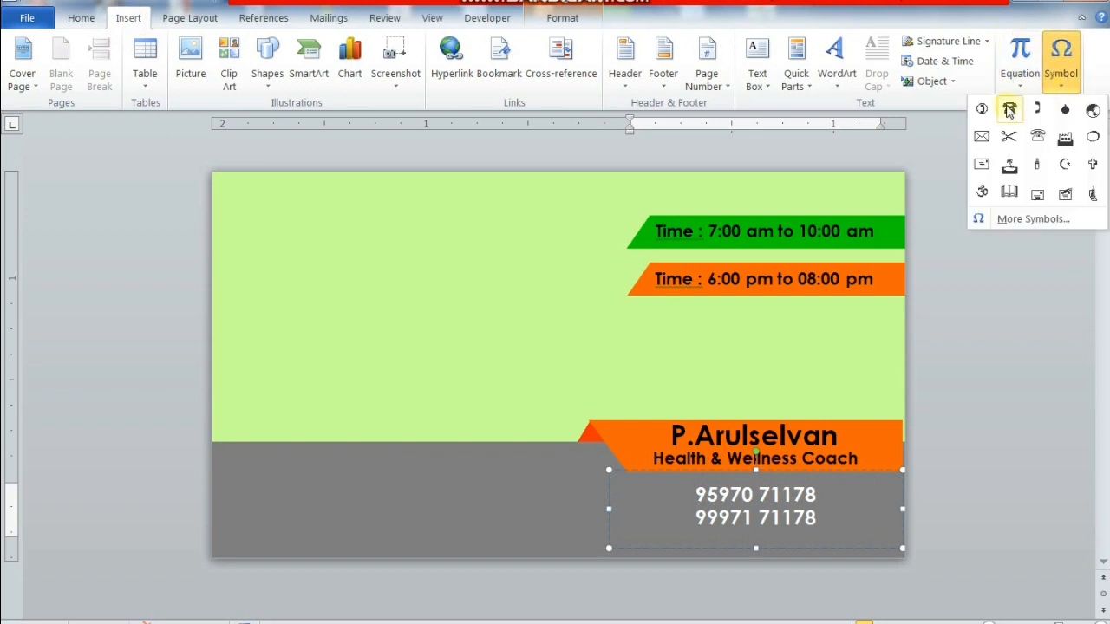
click(983, 109)
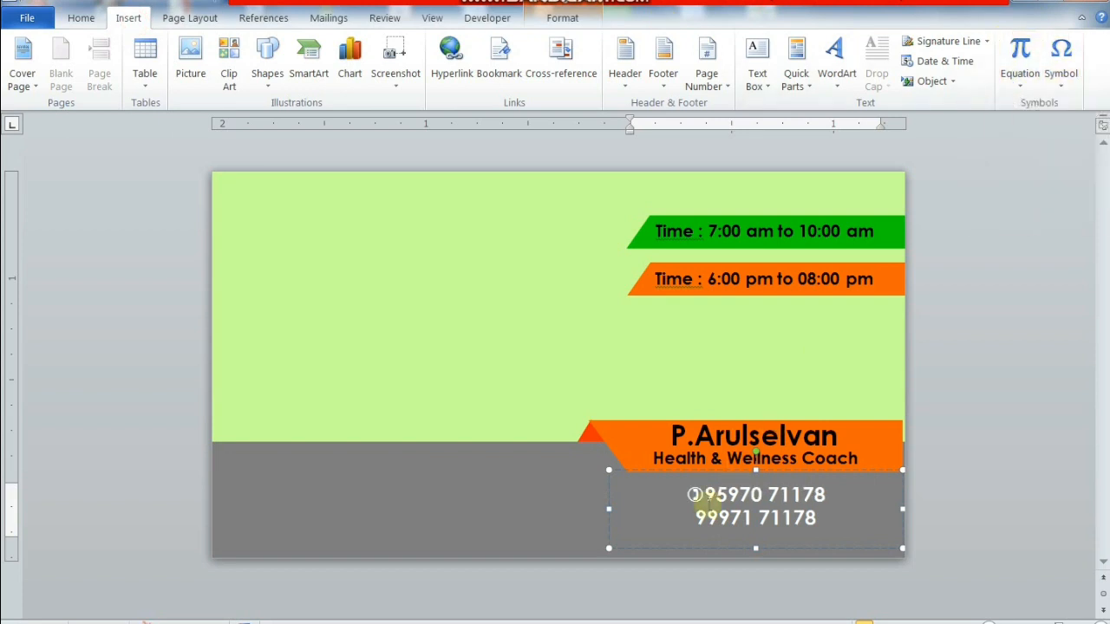
click(697, 518)
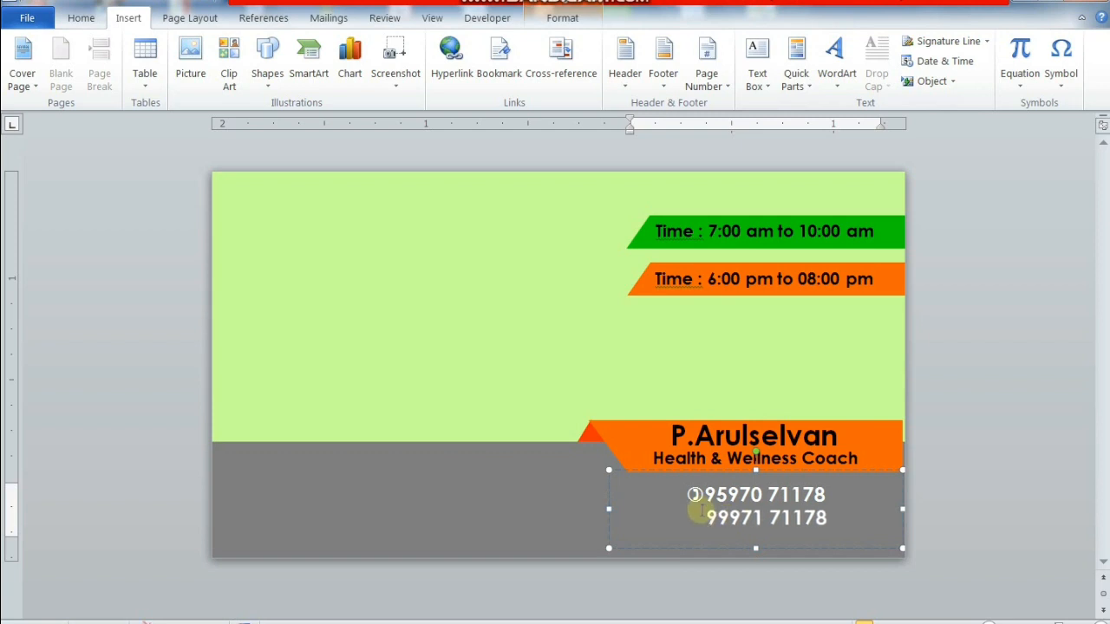
- Fine-tune the phone symbol's size, then select the whole phone text box
key(shift+Left)
key(ctrl+bracketright)
key(ctrl+bracketright)
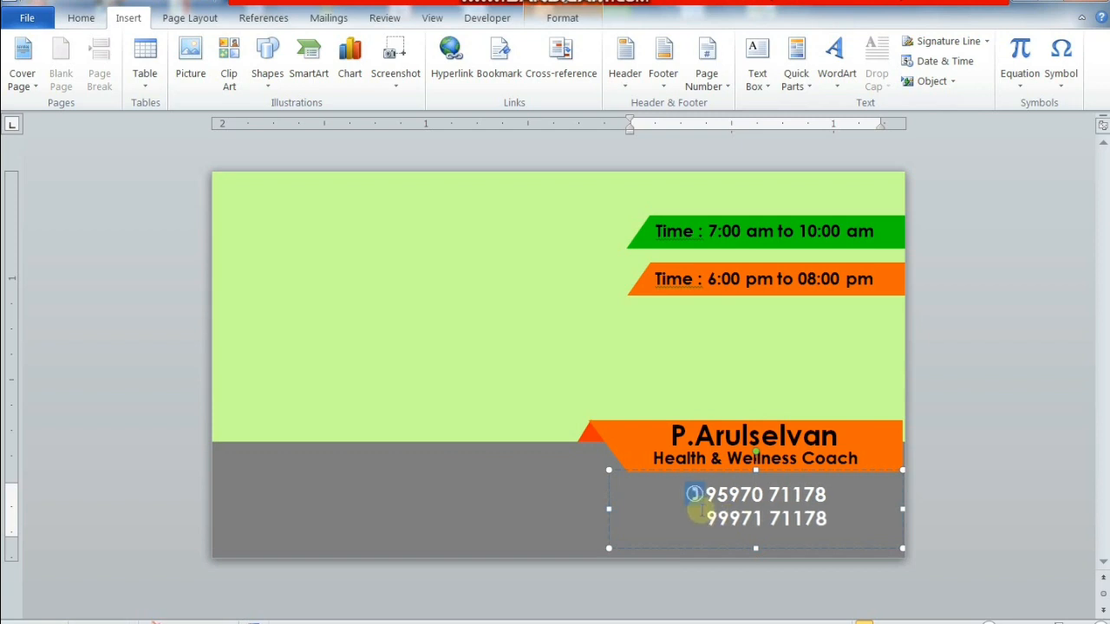
key(ctrl+bracketleft)
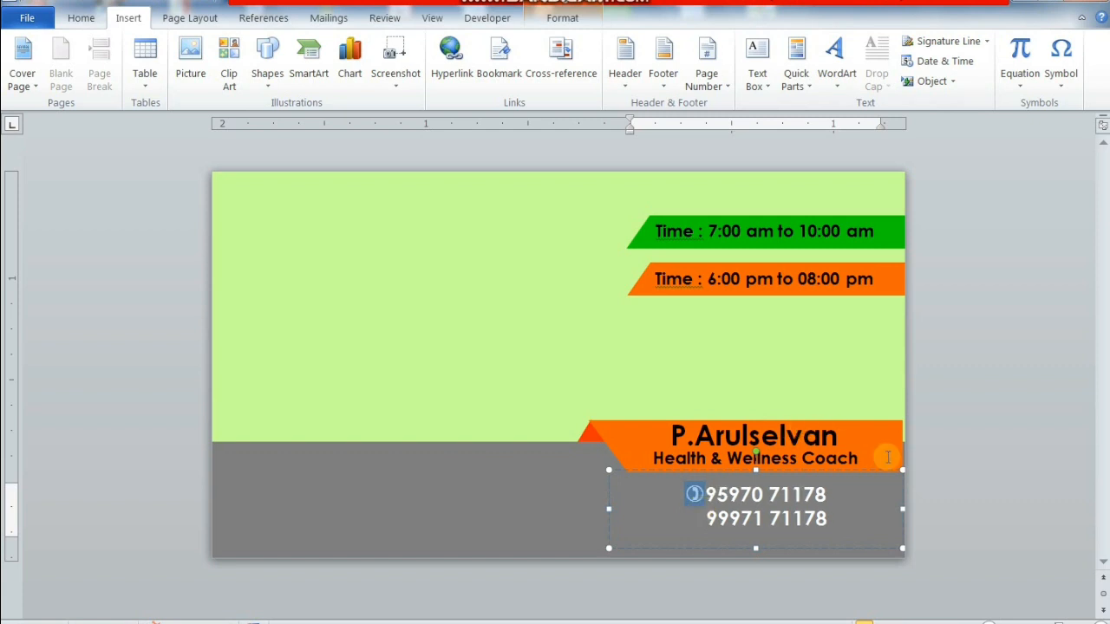
click(832, 470)
- Paste a copy of the phone box at the left of the grey band and left-align its text
key(ctrl+v)
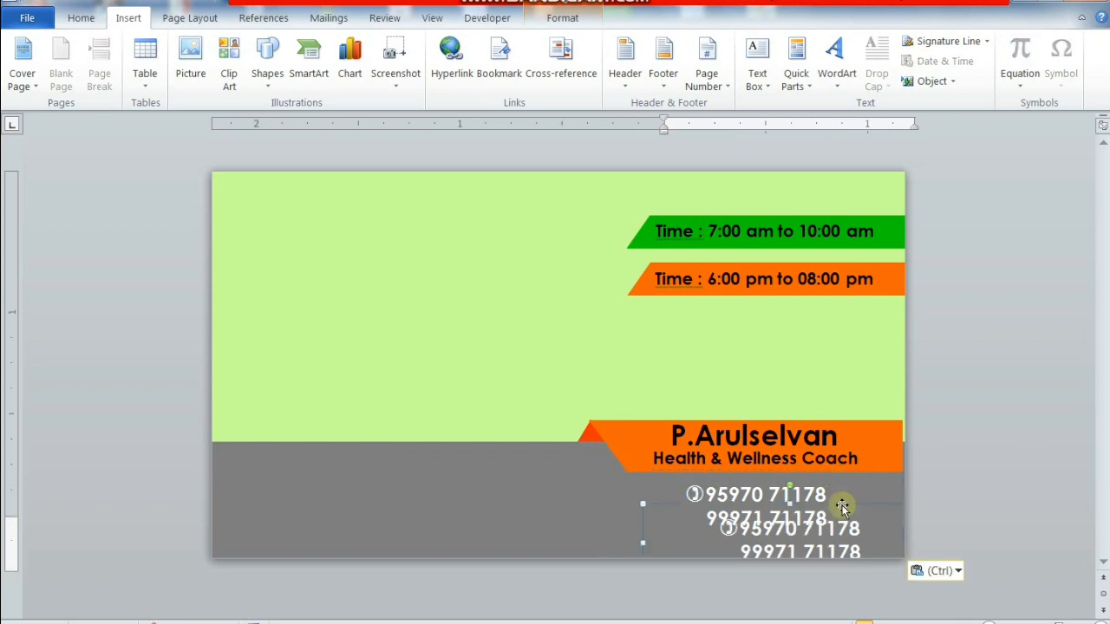
drag(870, 507, 453, 454)
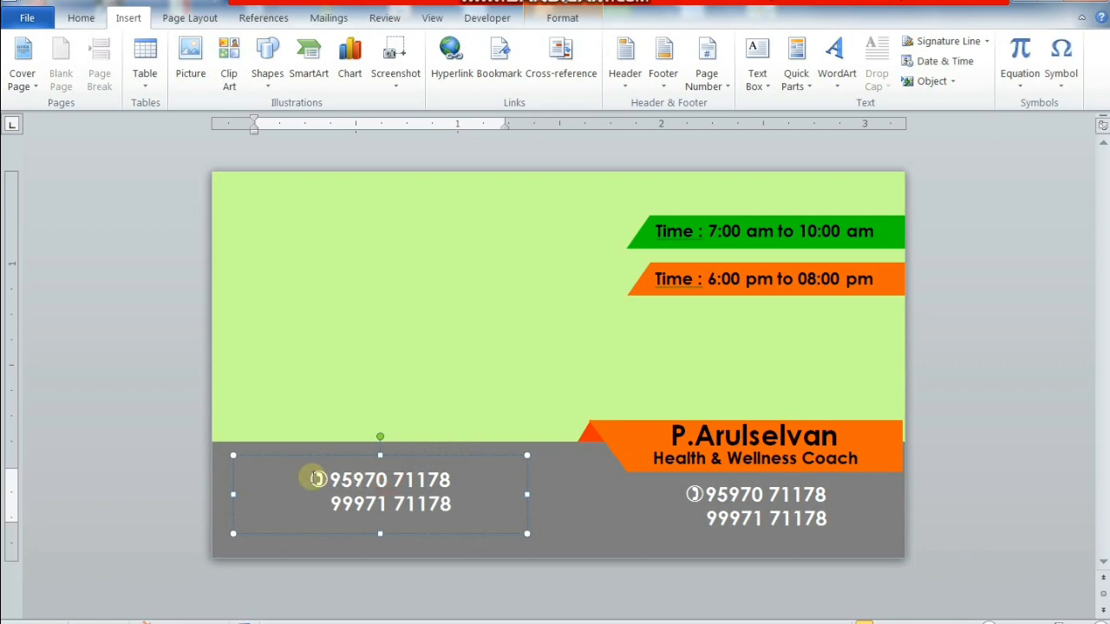
drag(315, 478, 578, 532)
click(80, 18)
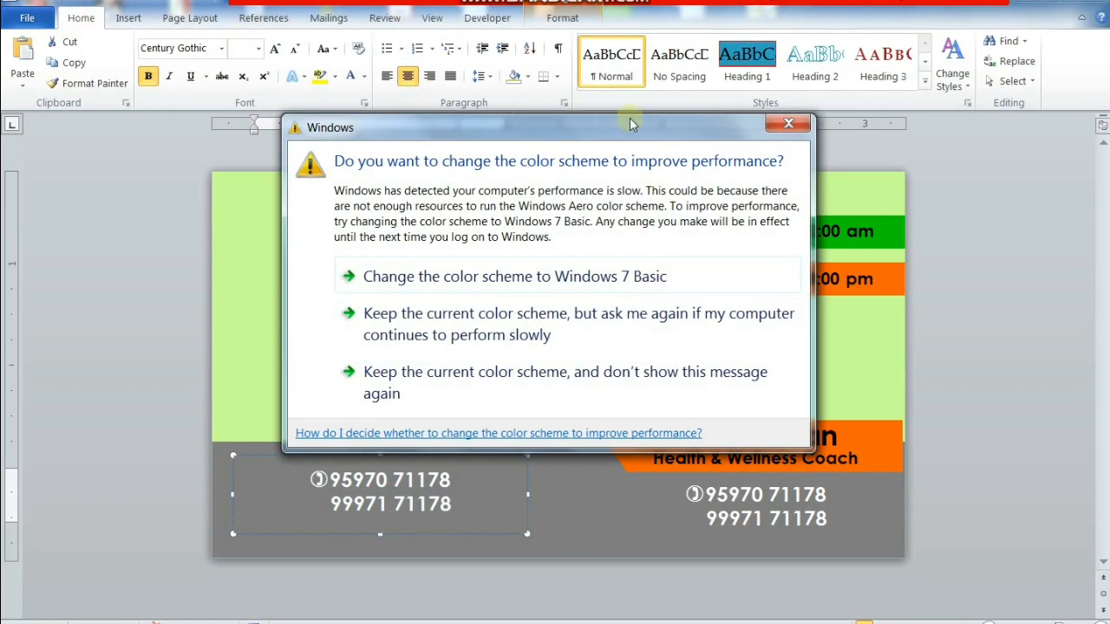
click(786, 125)
key(ctrl+l)
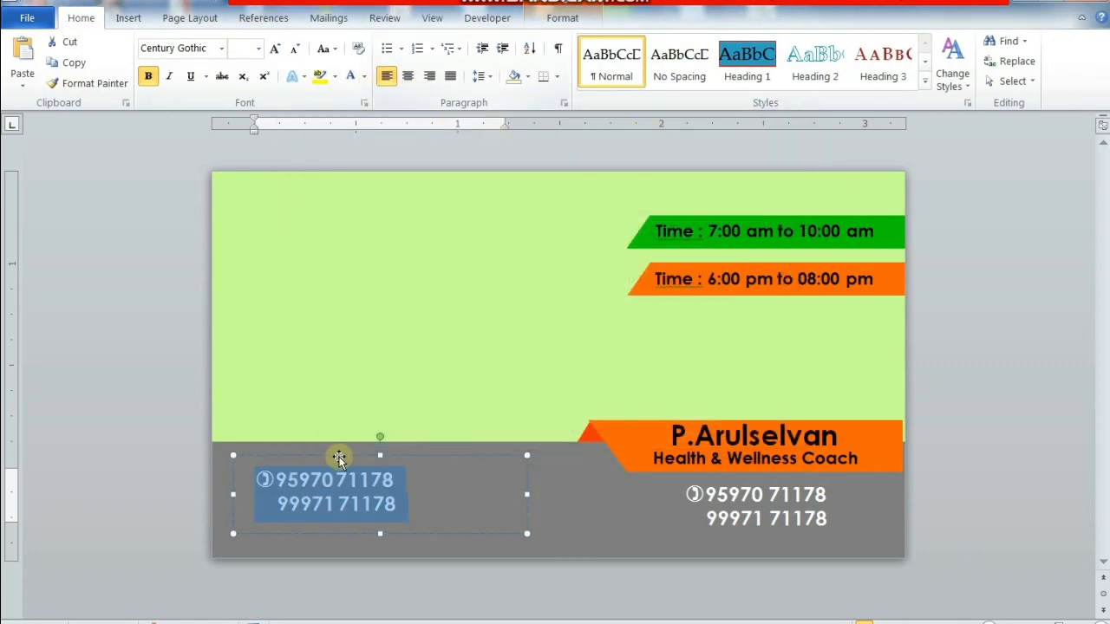
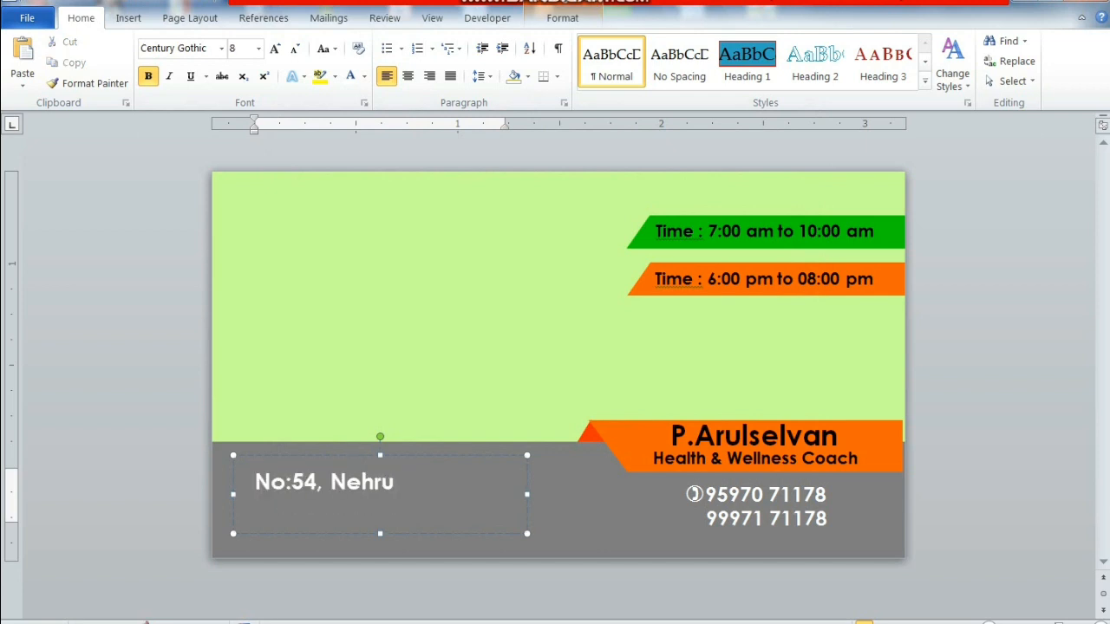
- Type the street address lines into the copied box and make it taller
key(Return)
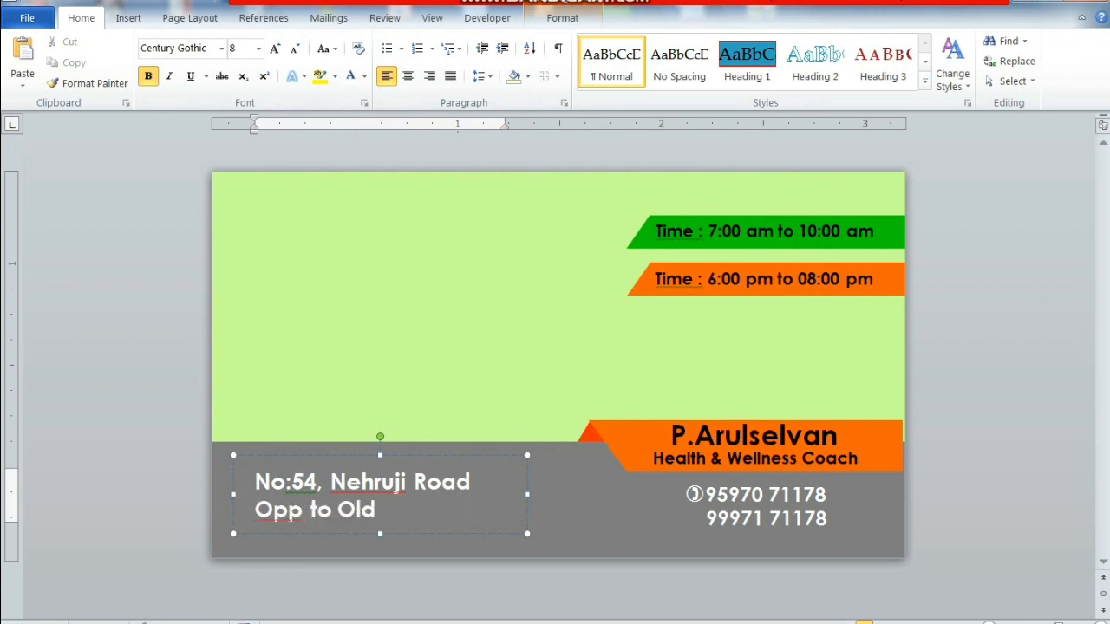
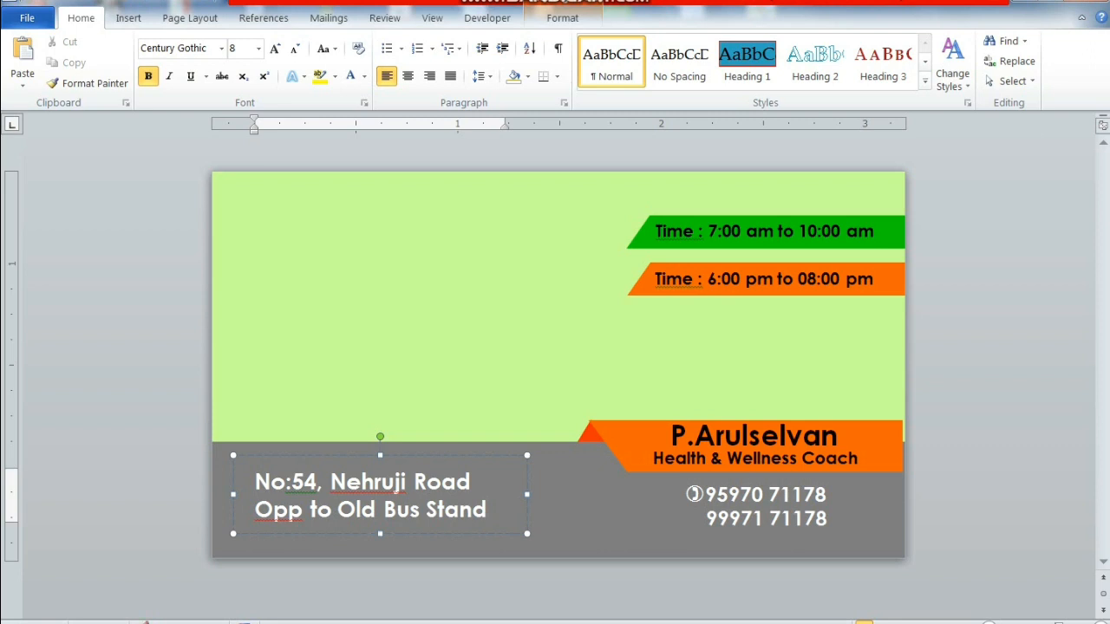
drag(379, 533, 382, 579)
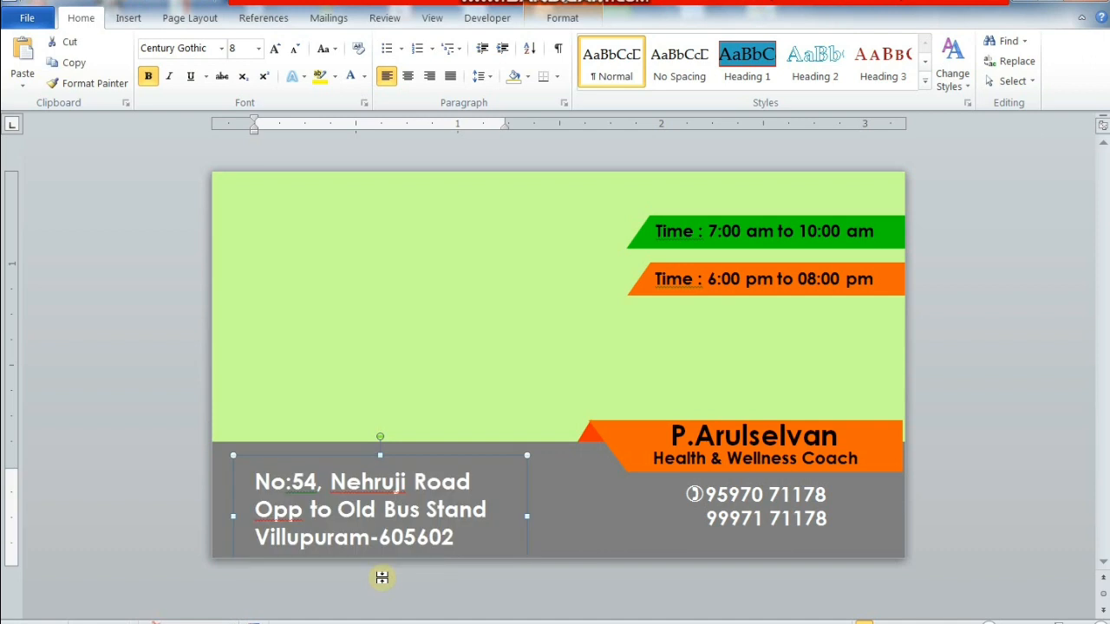
- Reduce all the address text to size 6
click(473, 535)
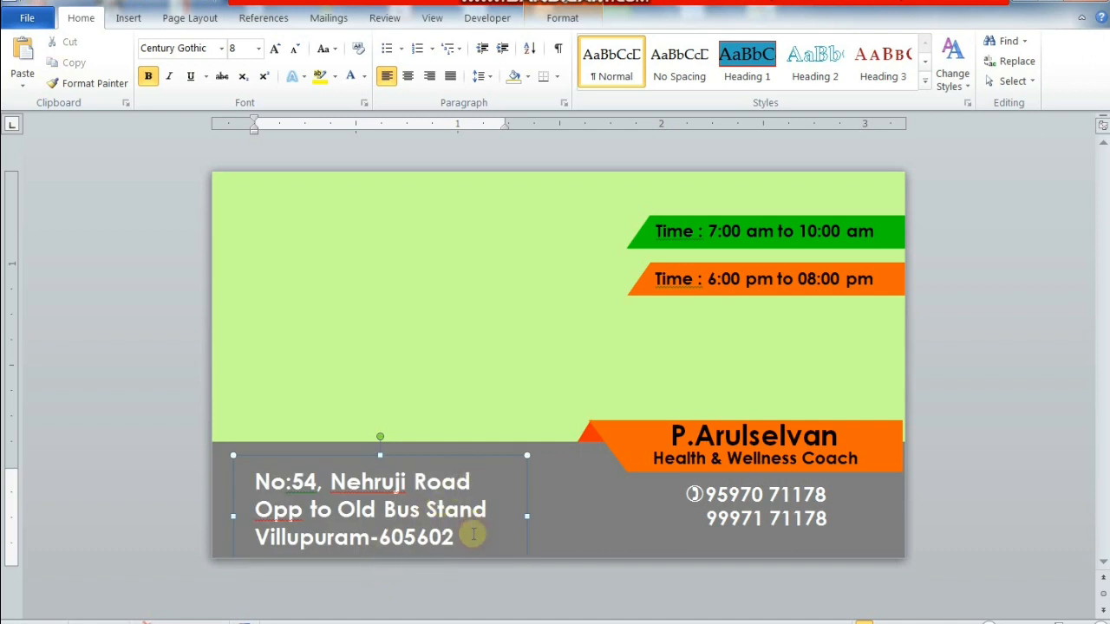
key(ctrl+a)
key(ctrl+bracketleft)
key(ctrl+bracketleft)
key(ctrl+bracketleft)
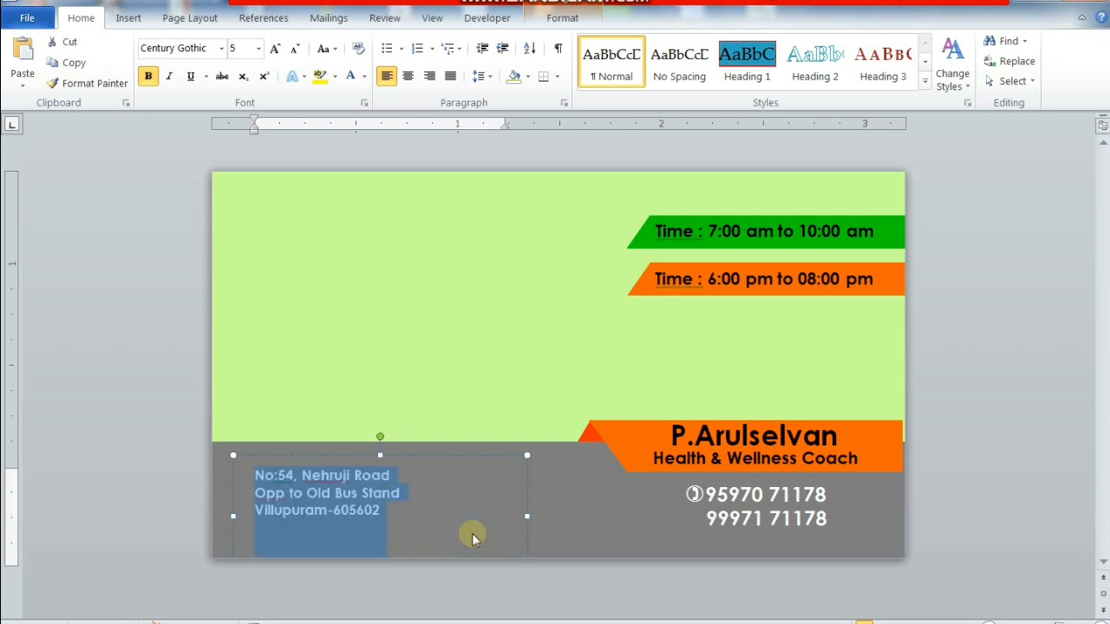
key(ctrl+bracketright)
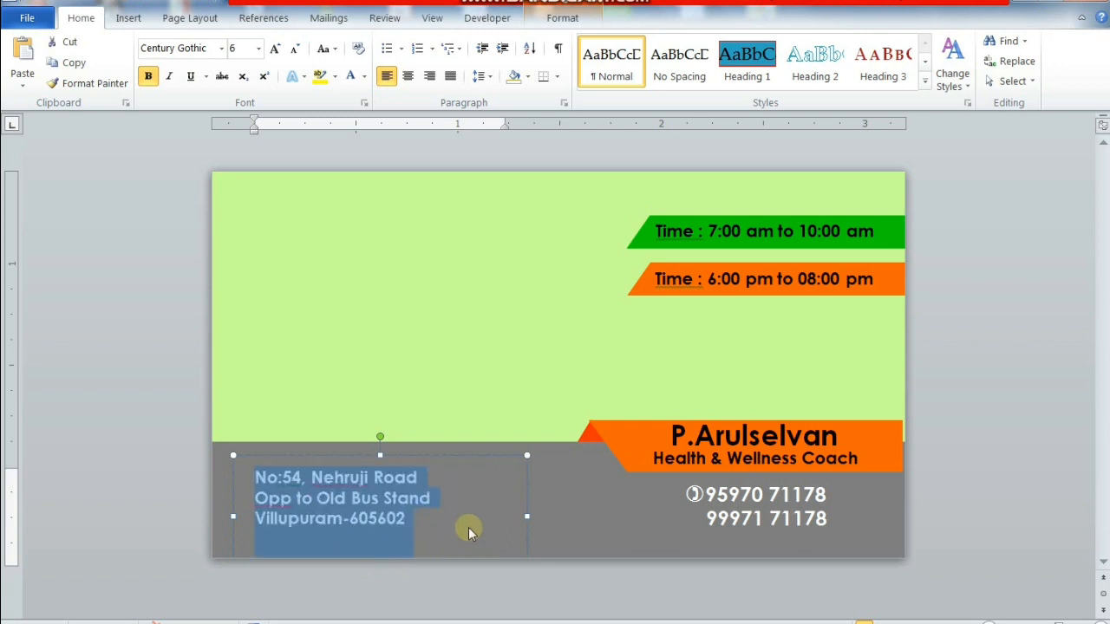
- Add the e-mail address on a new line, widen the box, and make the e-mail one size smaller
click(421, 517)
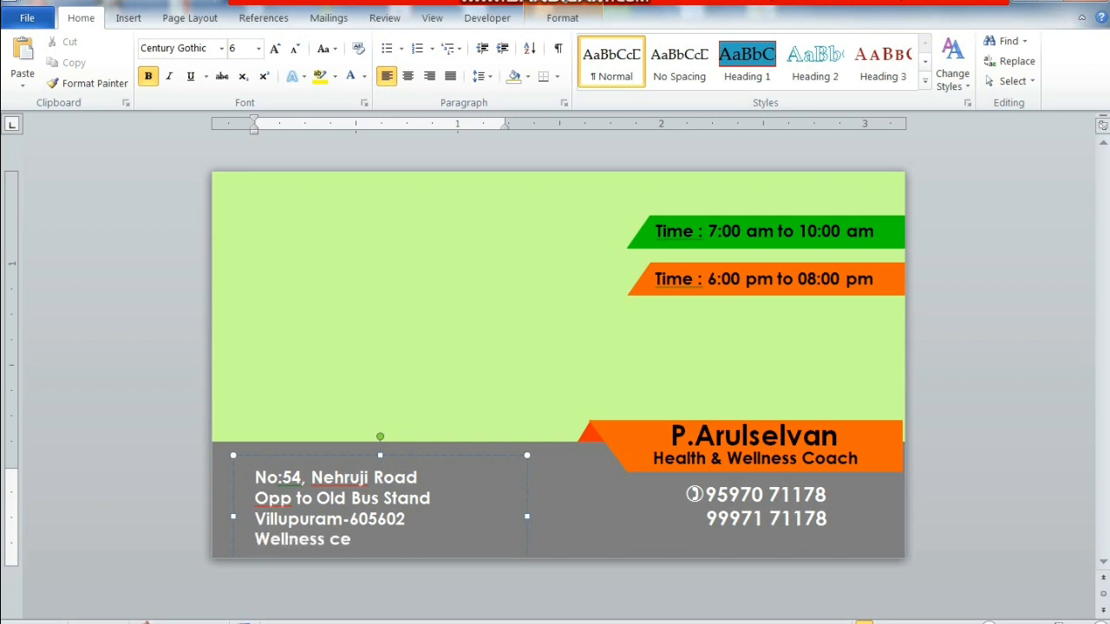
key(BackSpace)
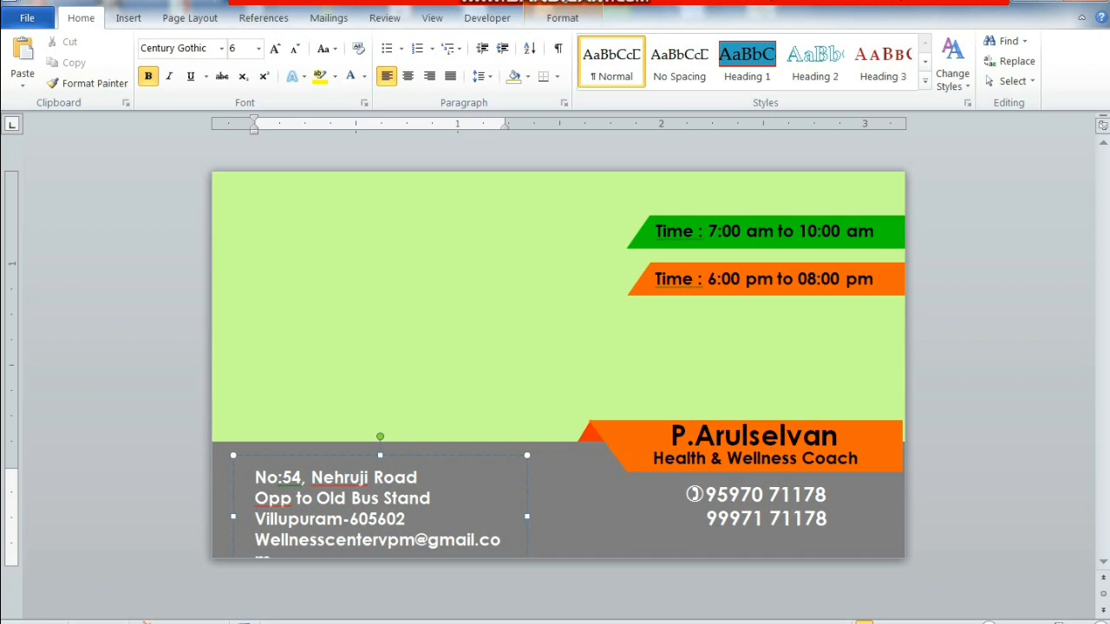
drag(527, 517, 553, 519)
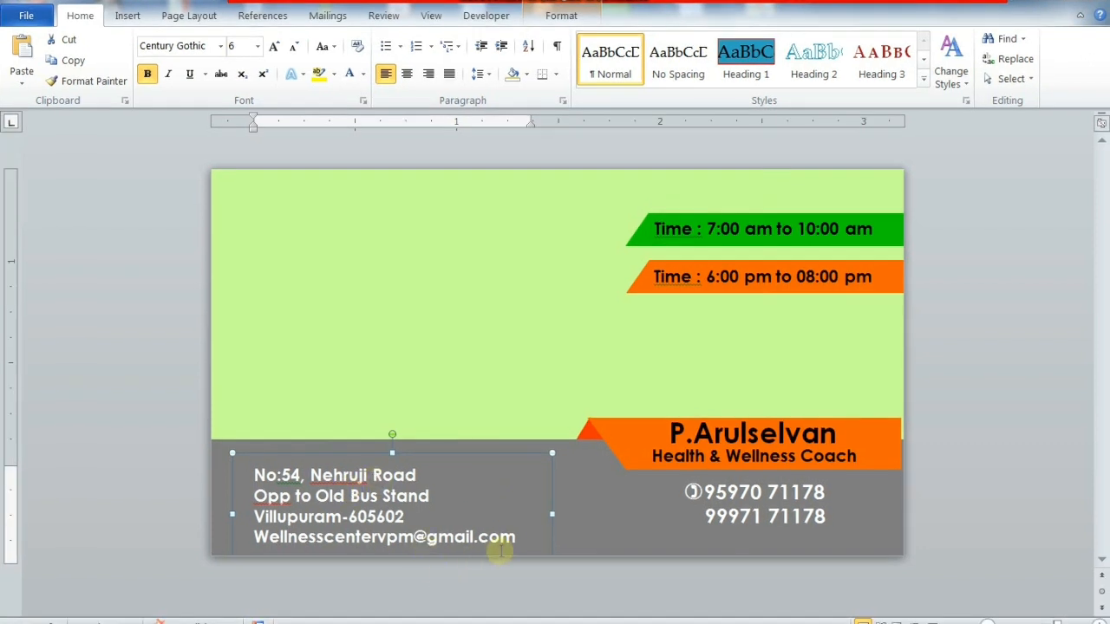
drag(524, 540, 195, 565)
key(ctrl+shift+comma)
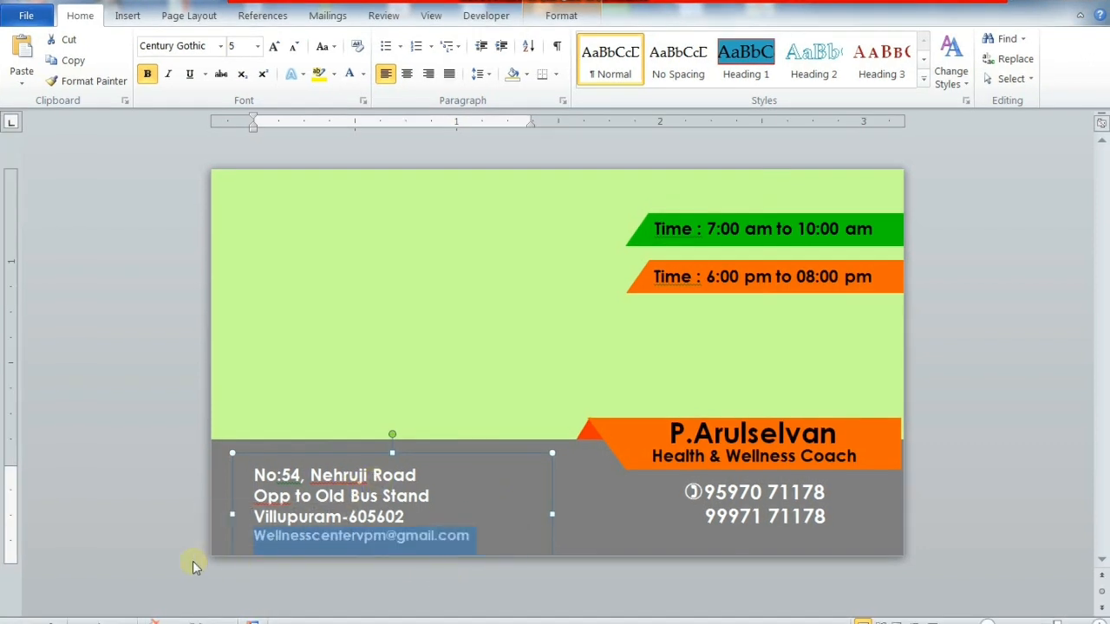
click(252, 474)
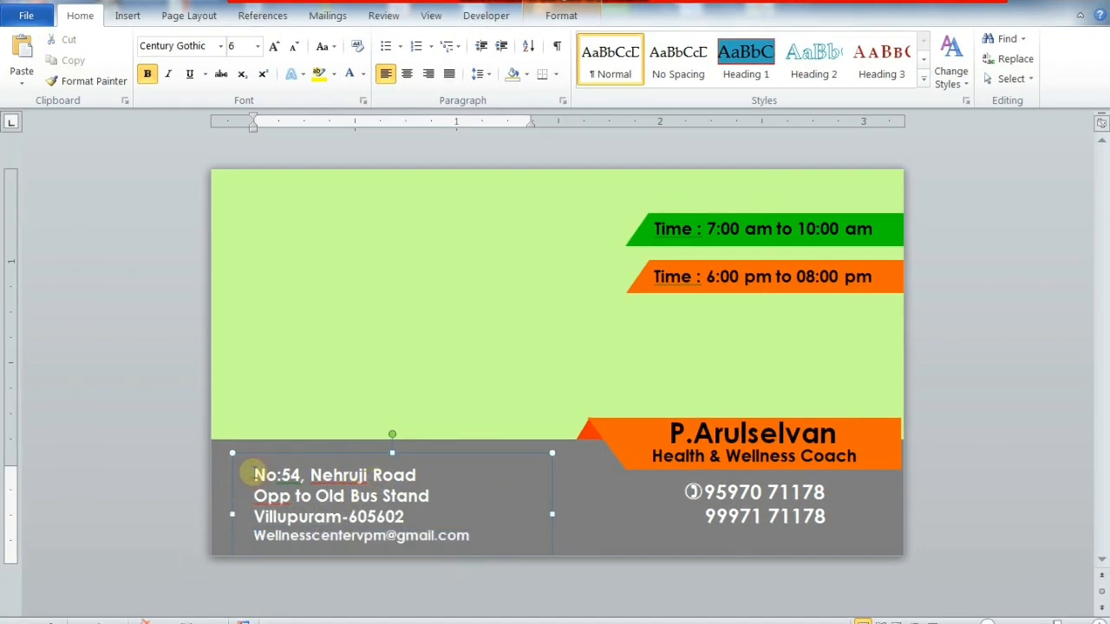
- Draw a small rectangle for the pin just left of the first address line
click(460, 446)
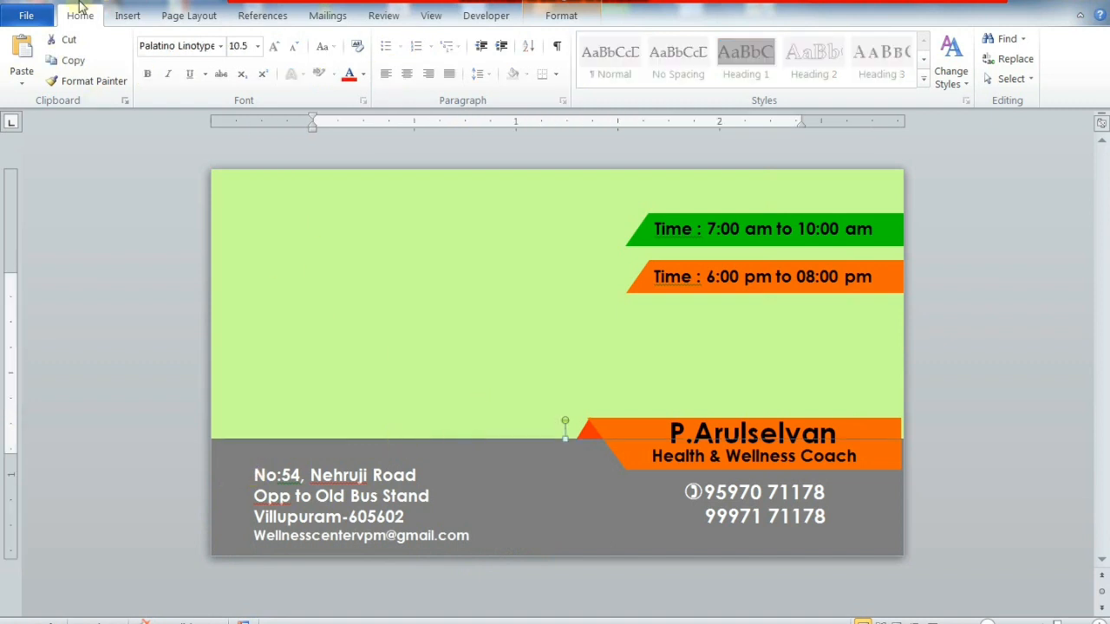
click(127, 15)
click(263, 84)
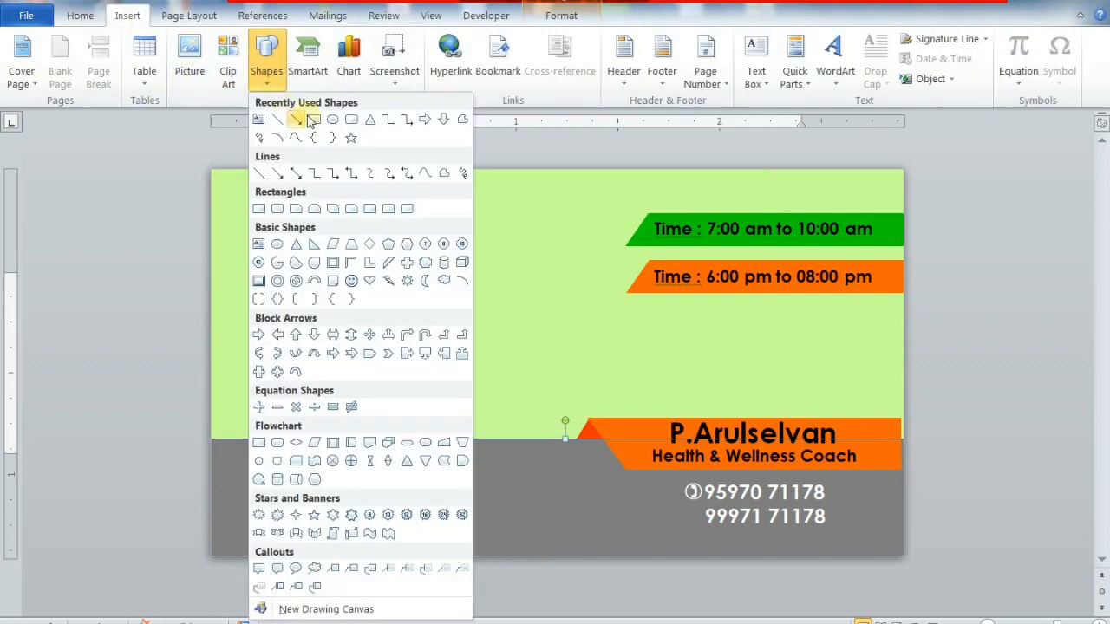
click(257, 116)
drag(232, 477, 269, 516)
drag(255, 479, 240, 448)
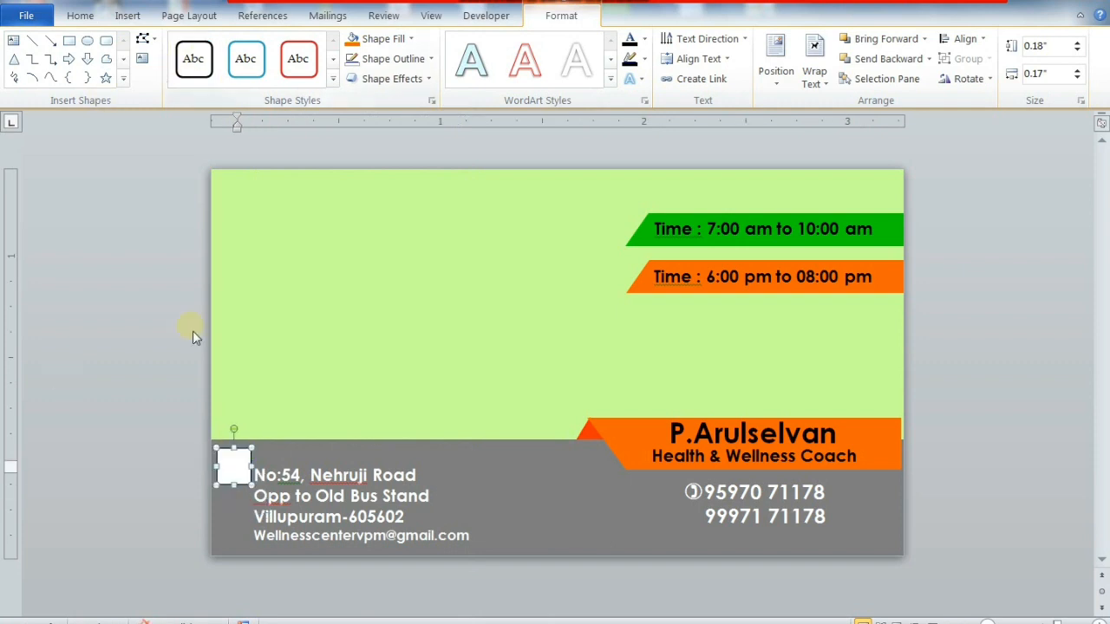
click(80, 16)
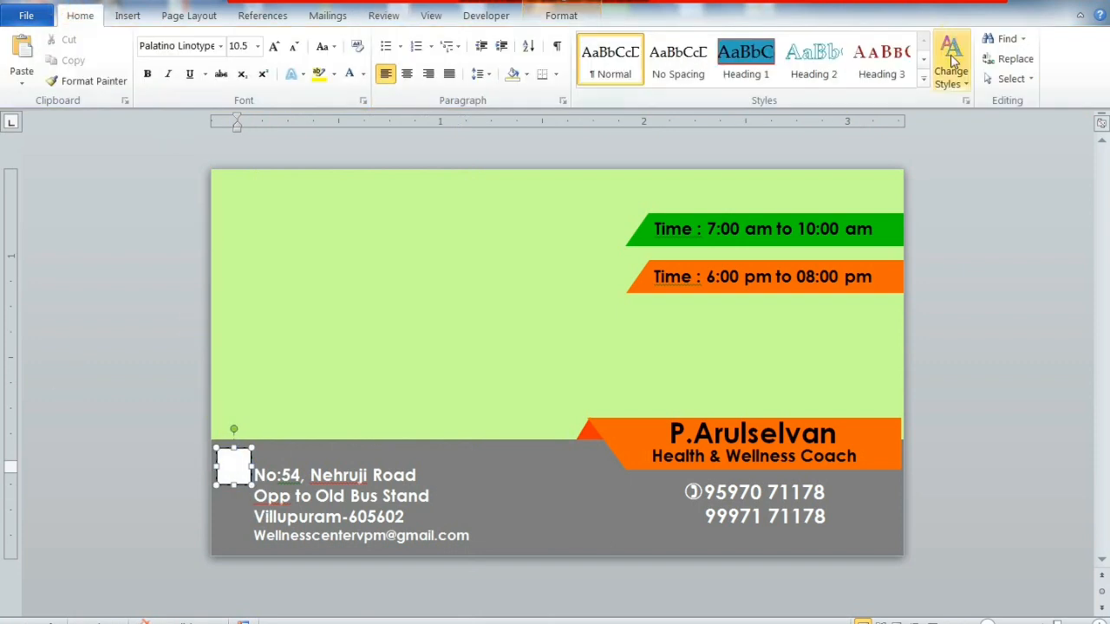
click(564, 15)
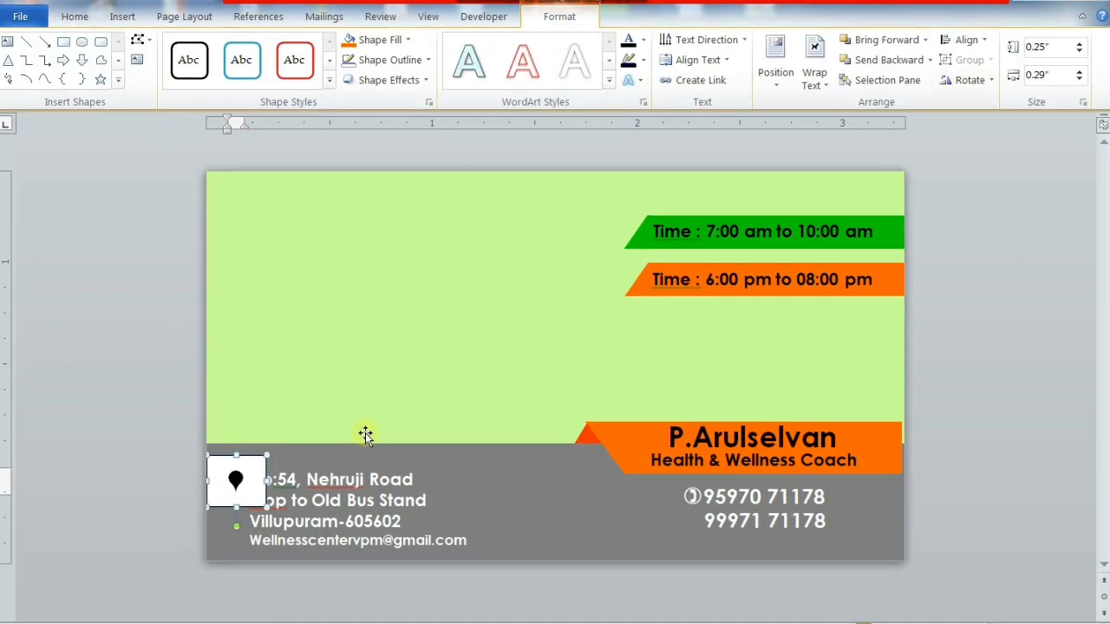
key(ctrl+Left)
key(ctrl+Left)
key(ctrl+Left)
key(ctrl+Left)
key(ctrl+Left)
key(ctrl+Left)
key(ctrl+Left)
key(ctrl+Right)
key(ctrl+Right)
key(ctrl+Right)
key(ctrl+Right)
key(ctrl+Right)
key(ctrl+Right)
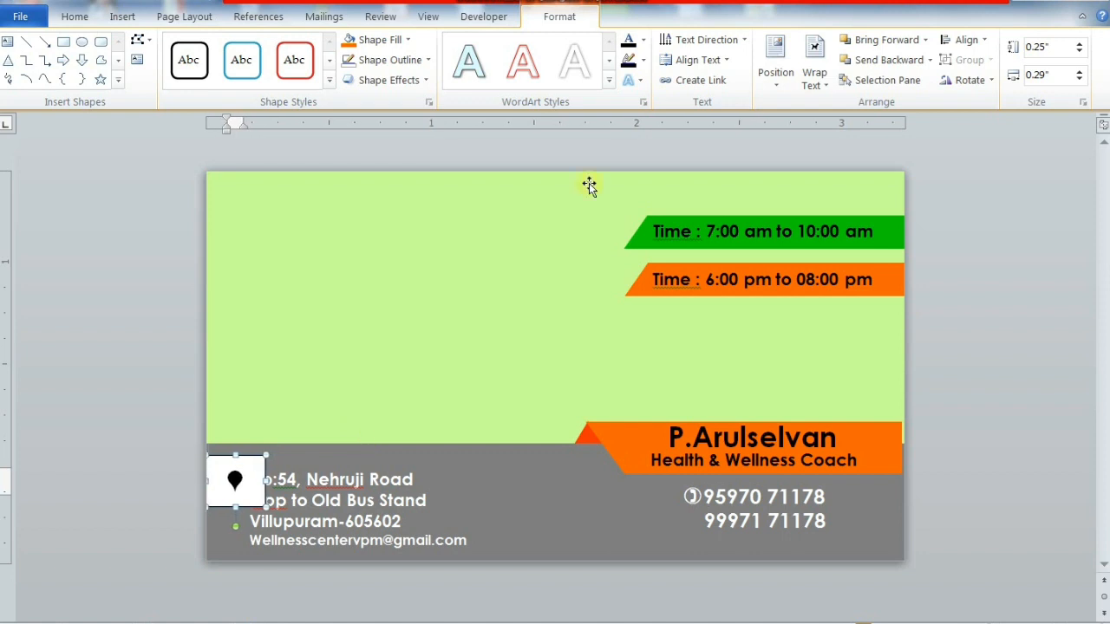
- Give the pin's box No Outline and No Fill
click(424, 60)
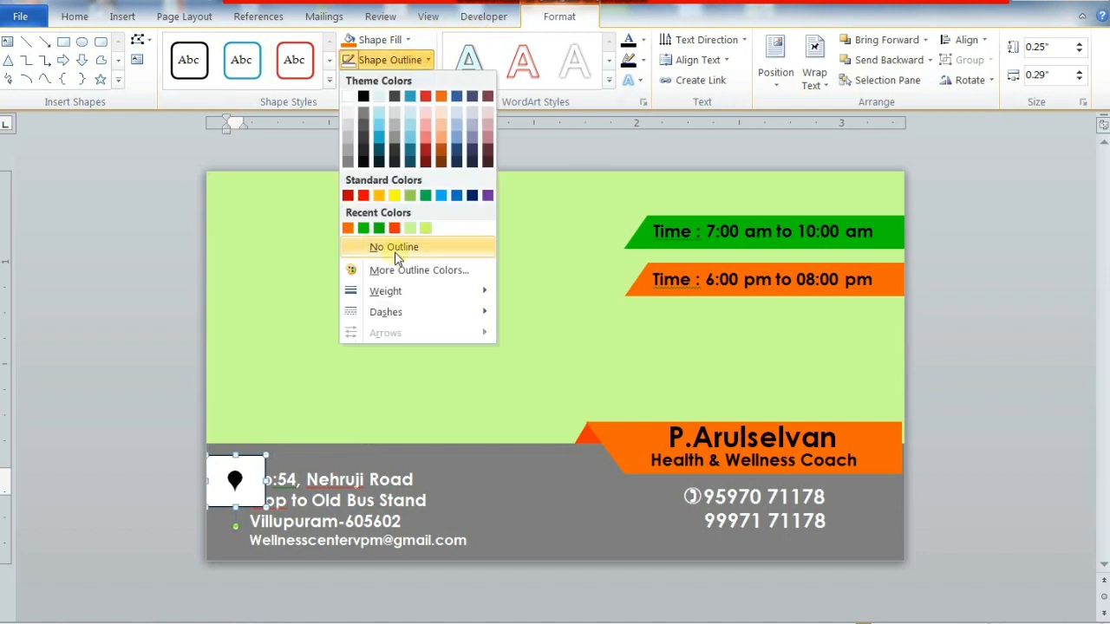
click(373, 248)
click(407, 40)
click(408, 226)
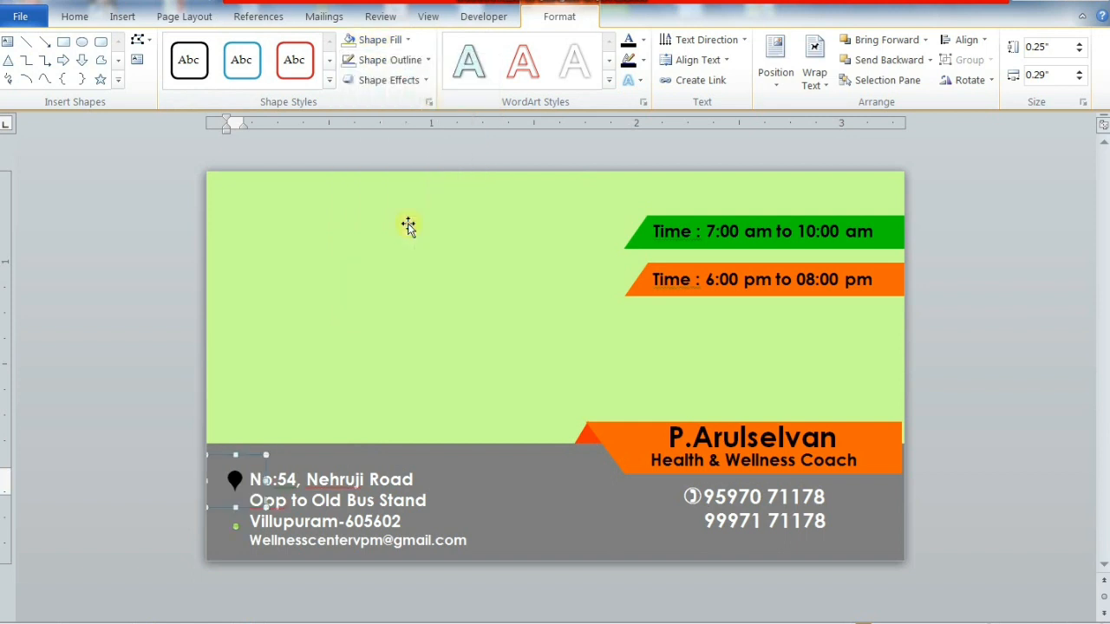
click(407, 40)
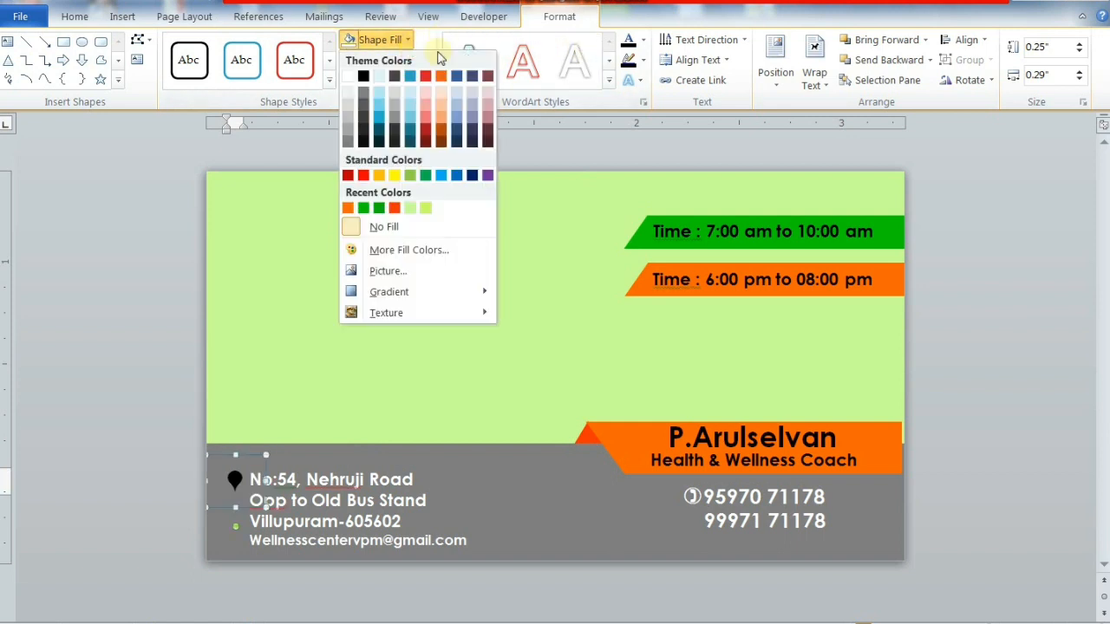
- Colour the pin symbol white
click(235, 486)
drag(248, 481, 213, 481)
click(647, 40)
click(631, 97)
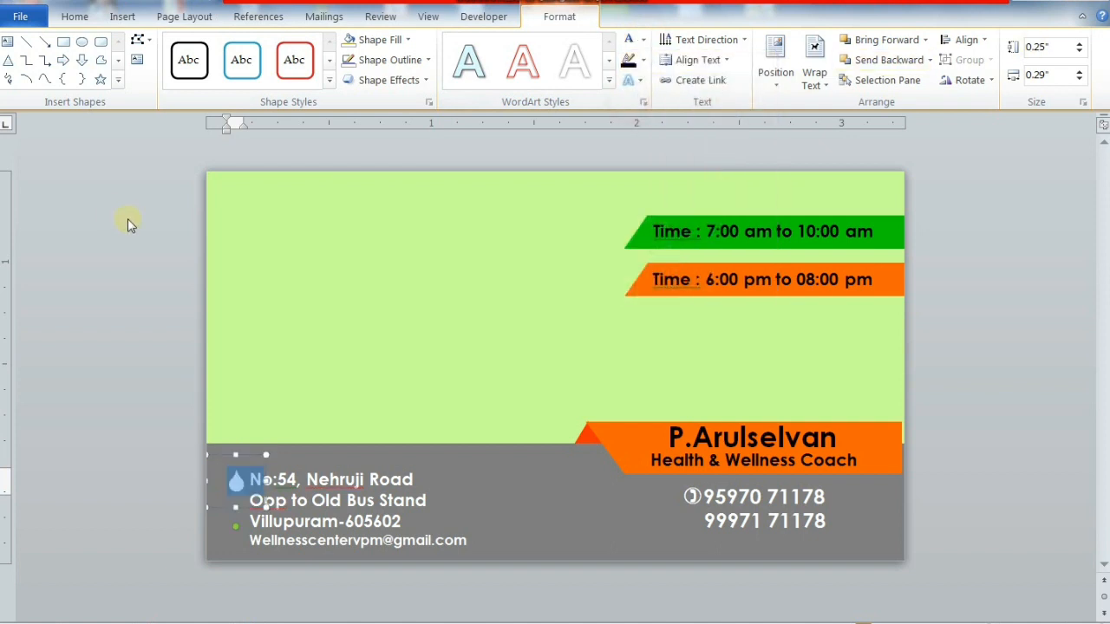
click(414, 477)
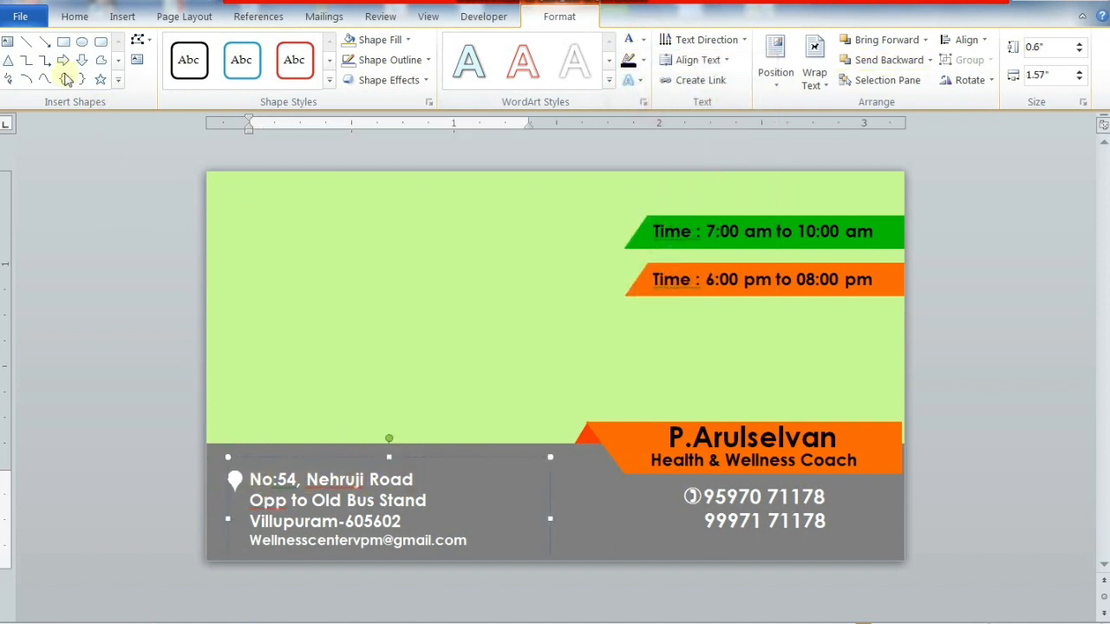
- Draw a tiny circle over the pin head with a grey outline and light grey fill
click(81, 42)
drag(229, 472, 245, 486)
click(416, 60)
click(391, 146)
click(380, 40)
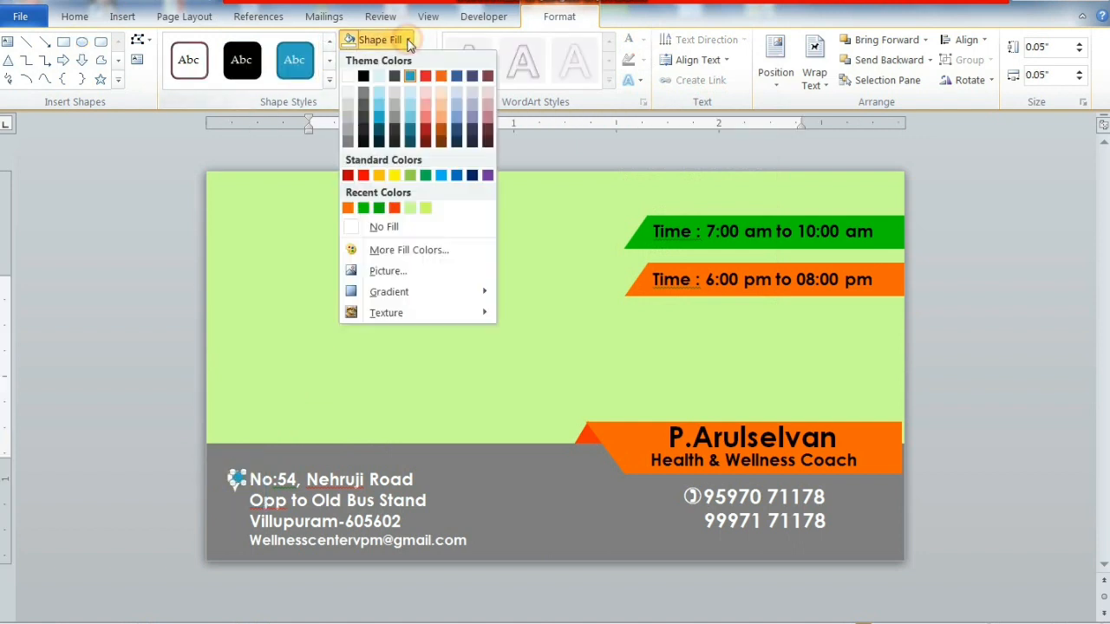
click(362, 83)
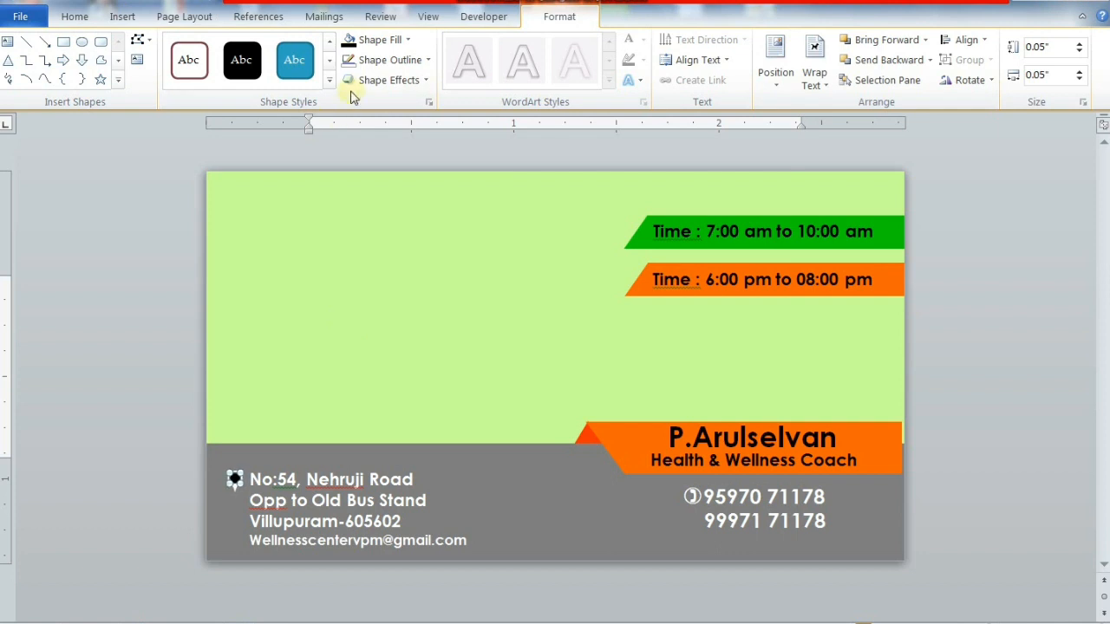
click(407, 40)
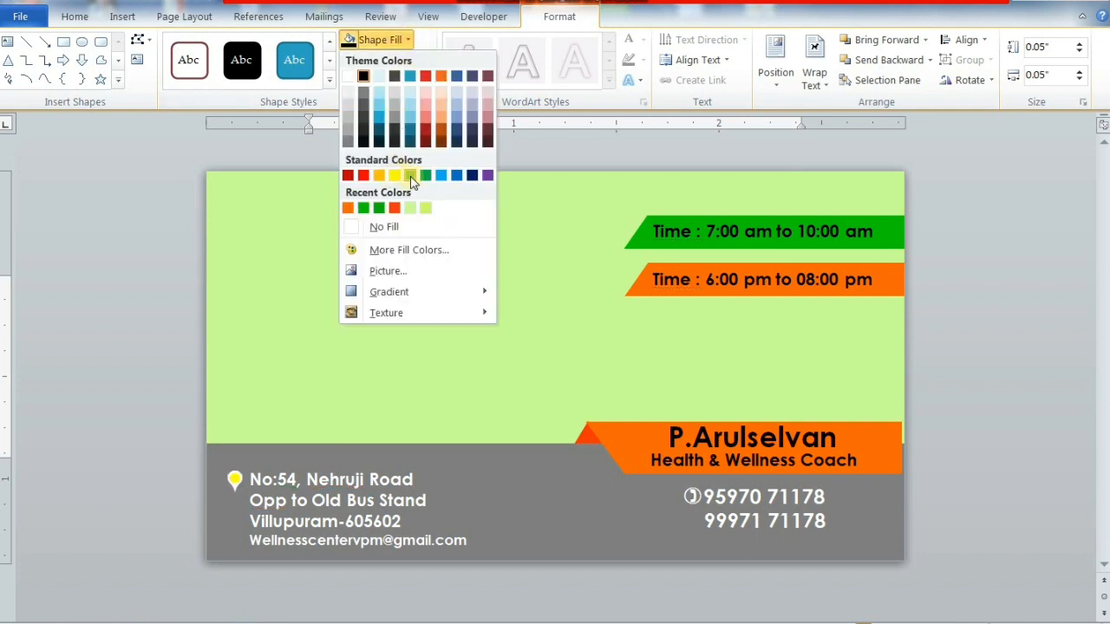
click(348, 132)
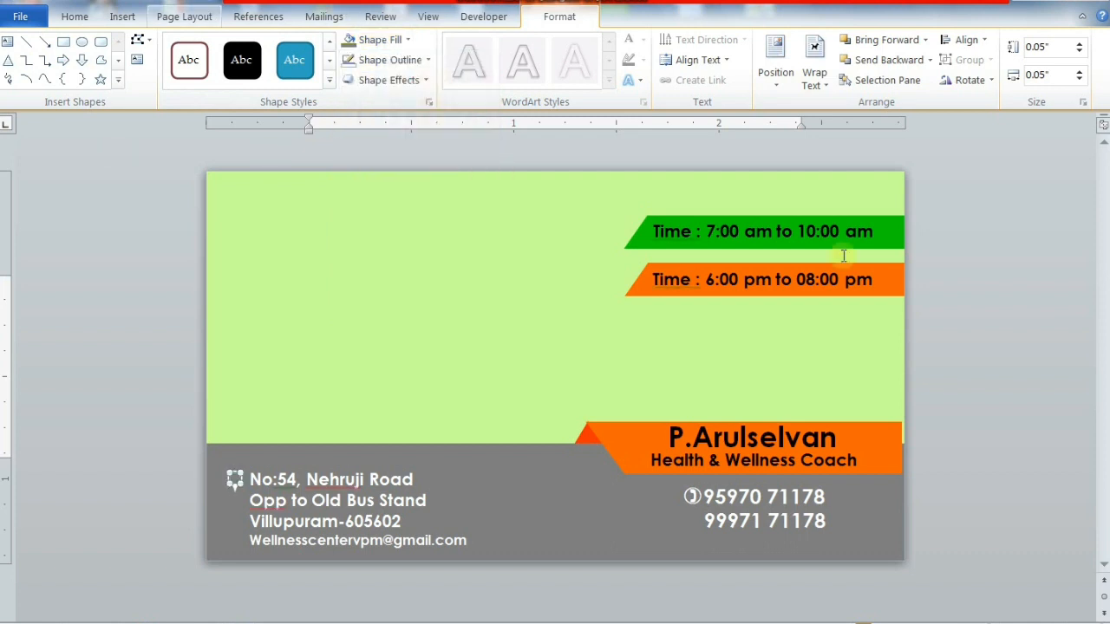
- Set the tiny circle's height to .06 and bring up spelling suggestions for 'Opp'
click(1056, 50)
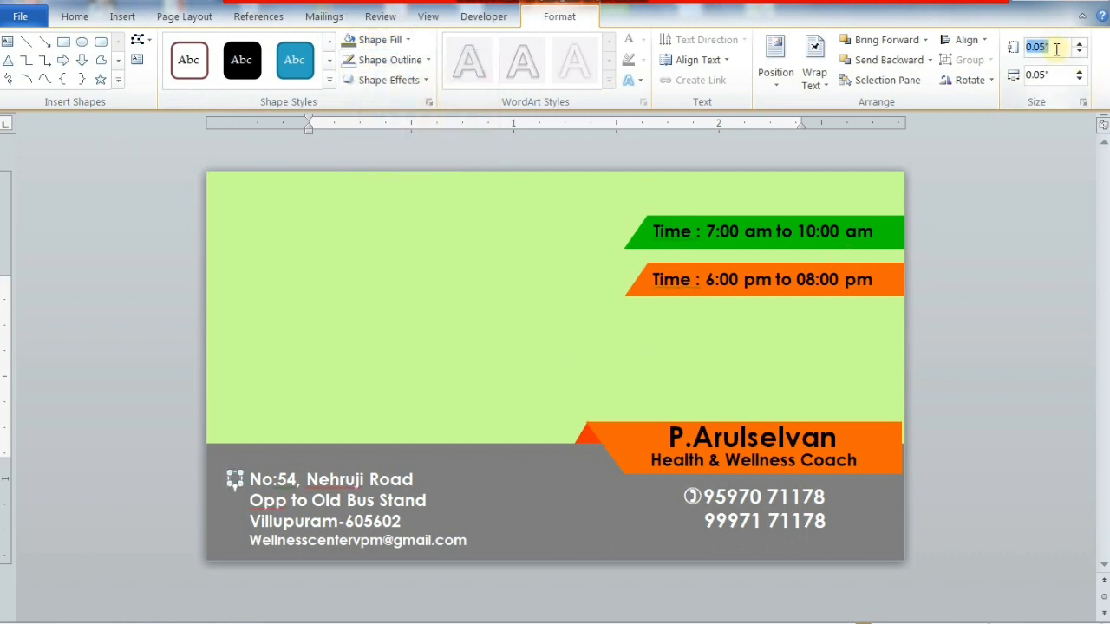
text(.0)
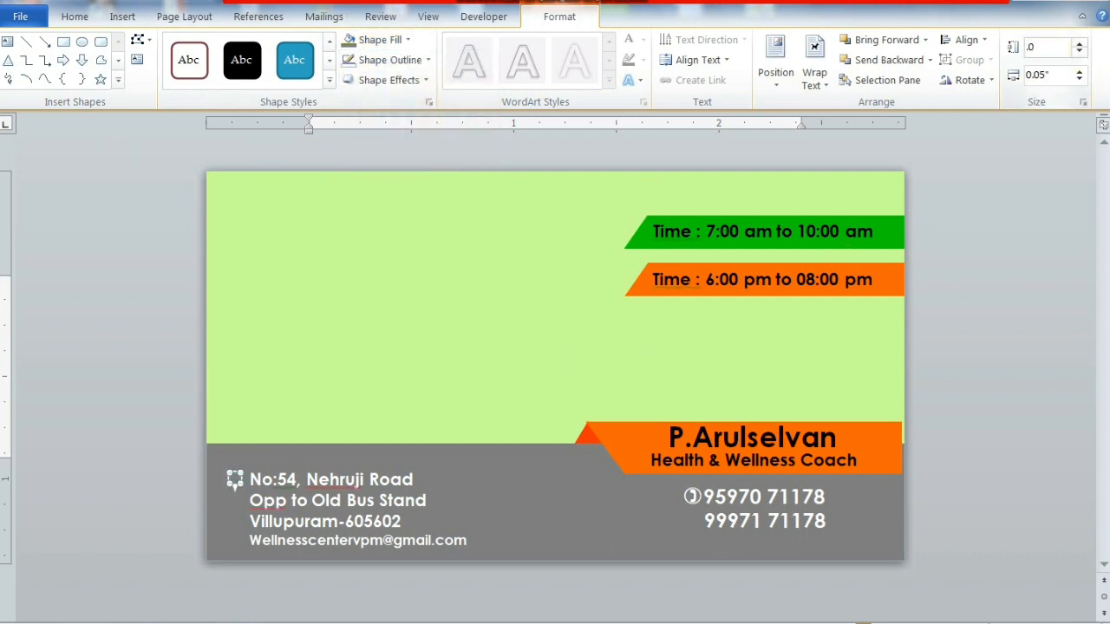
text(6)
click(280, 495)
right_click(280, 499)
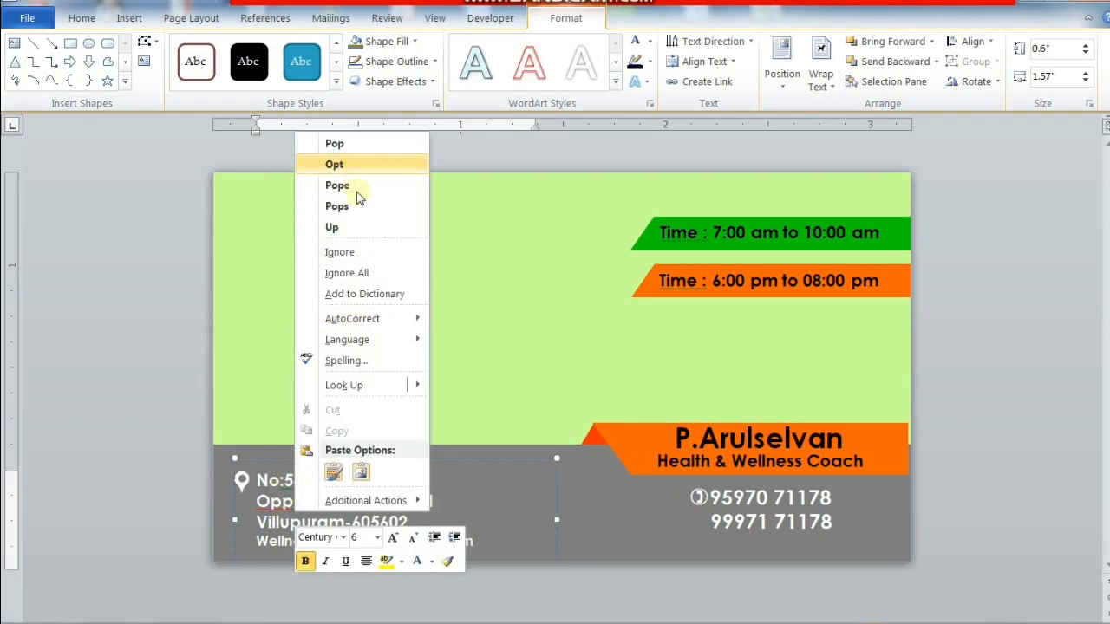
- Ignore the 'Opp' spelling flag, then draw a text box above the address reading 'wellness center'
click(340, 251)
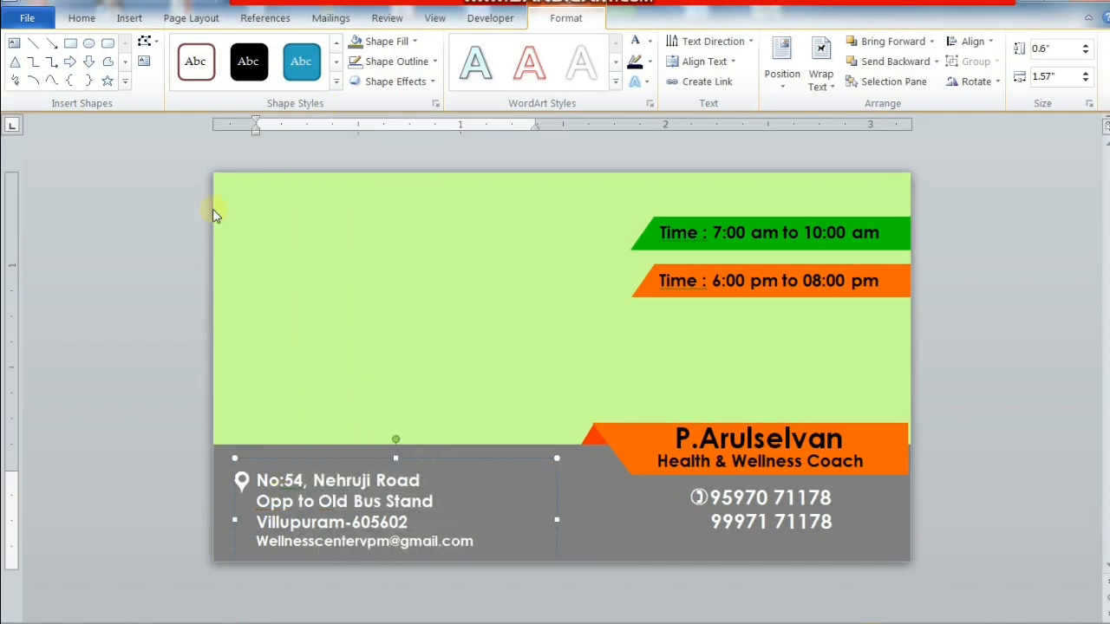
click(144, 64)
mouse_move(254, 339)
mouse_down()
mouse_move(347, 367)
mouse_move(607, 372)
mouse_move(610, 385)
mouse_up()
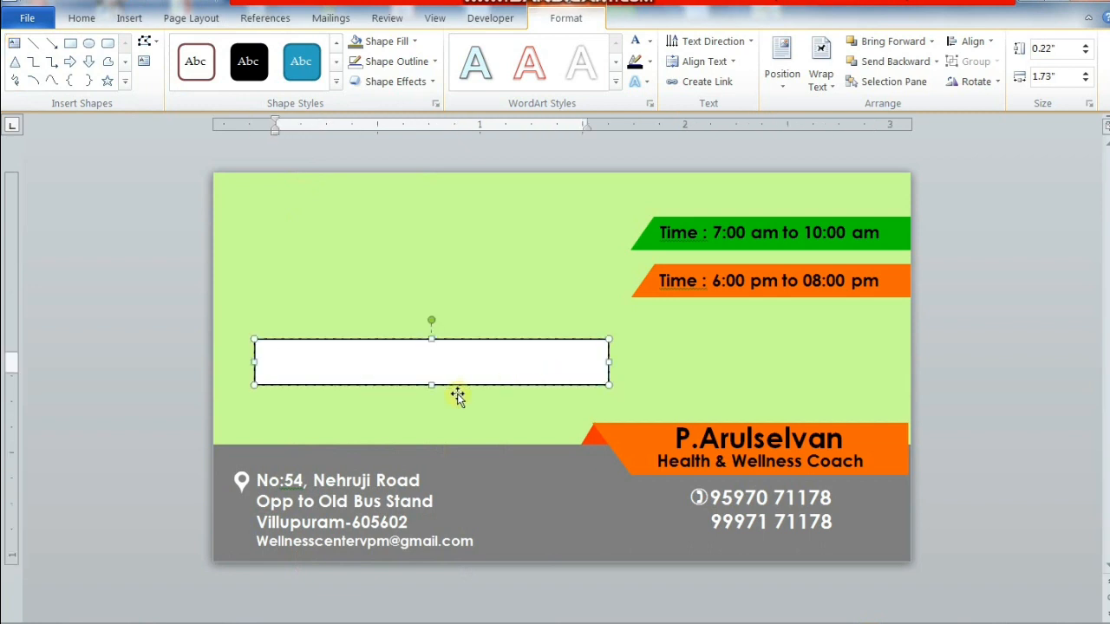
drag(432, 385, 432, 417)
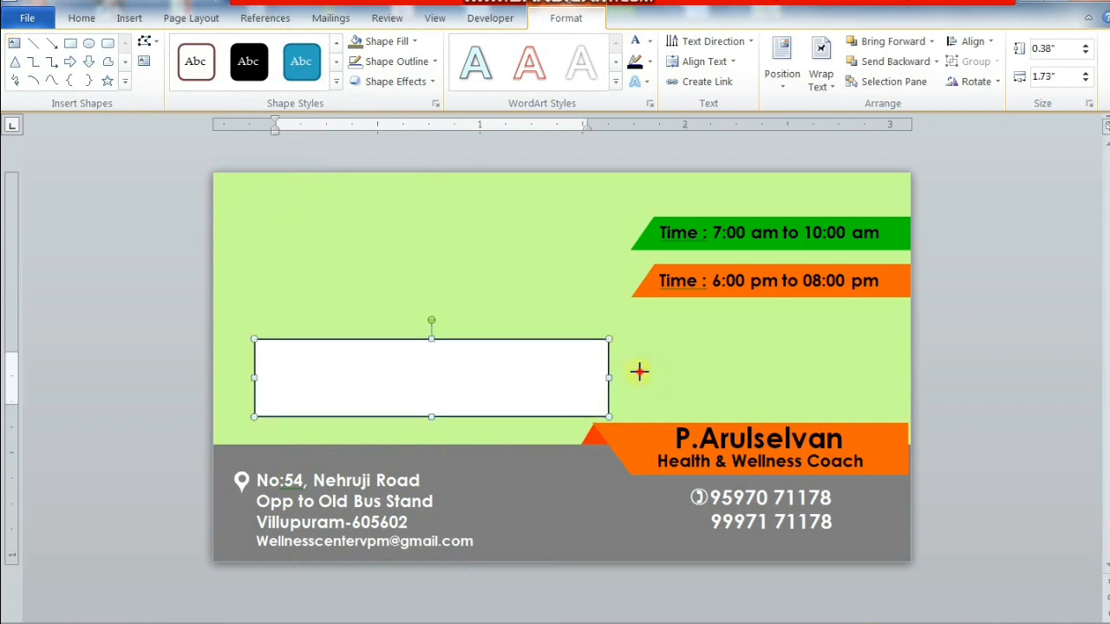
drag(639, 372, 646, 378)
text(we)
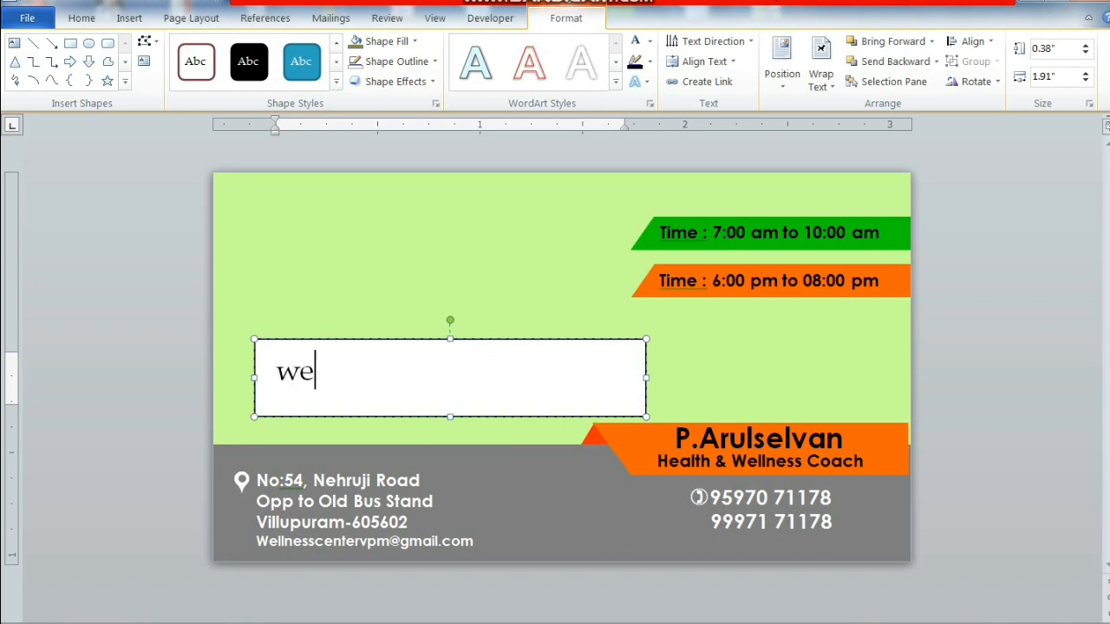
text(llness center)
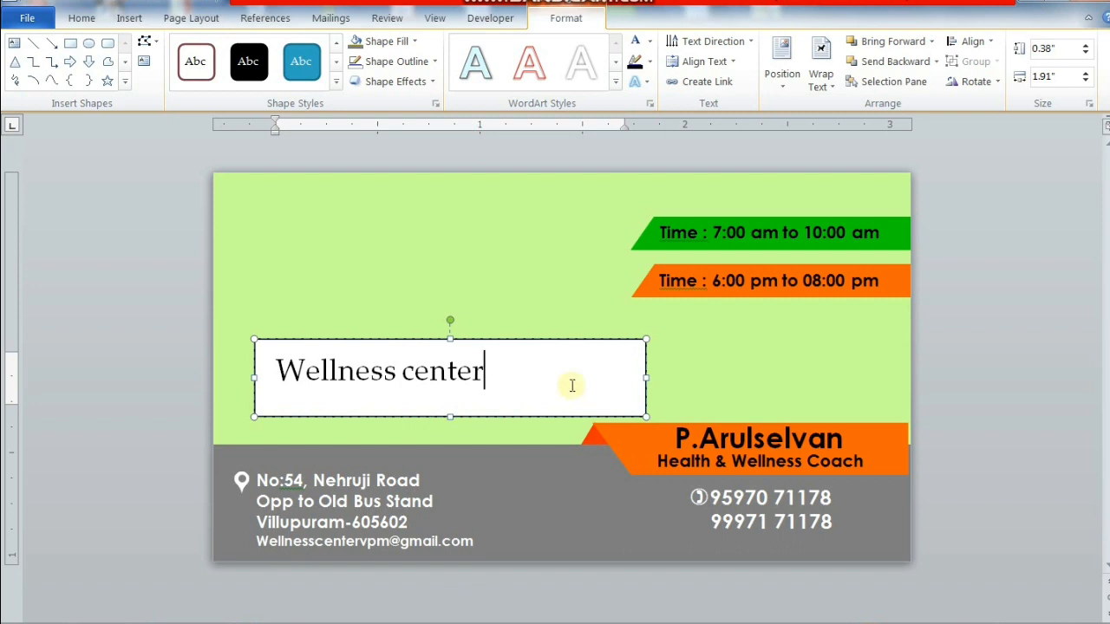
triple_click(505, 371)
- Set the Wellness center text in Brush Script MT at 18 pt
click(78, 19)
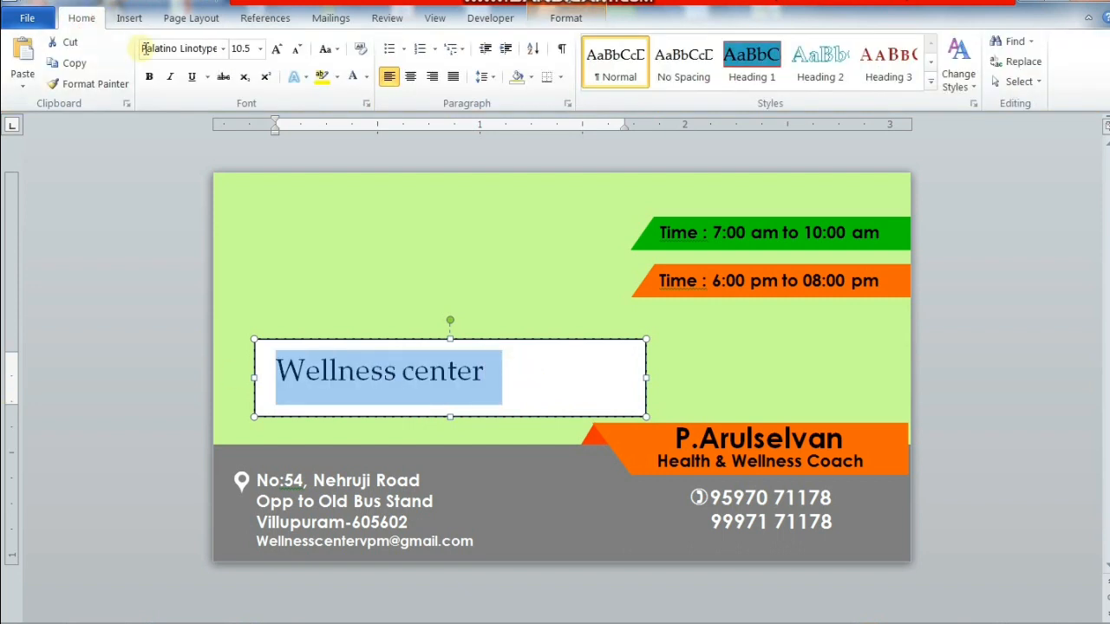
click(223, 49)
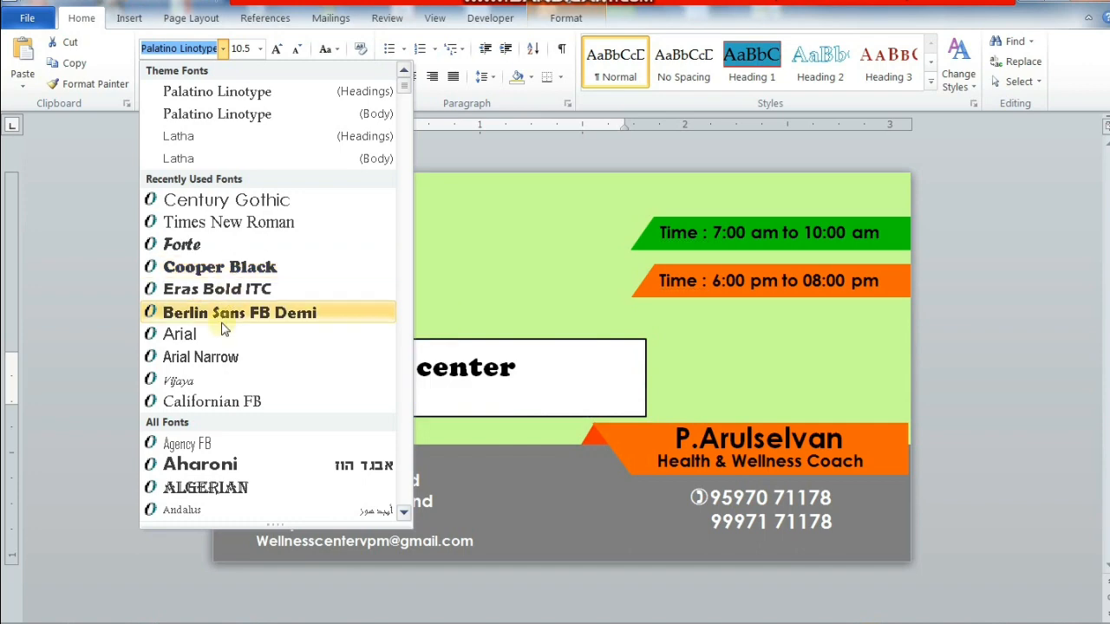
scroll(221, 322, down, 5)
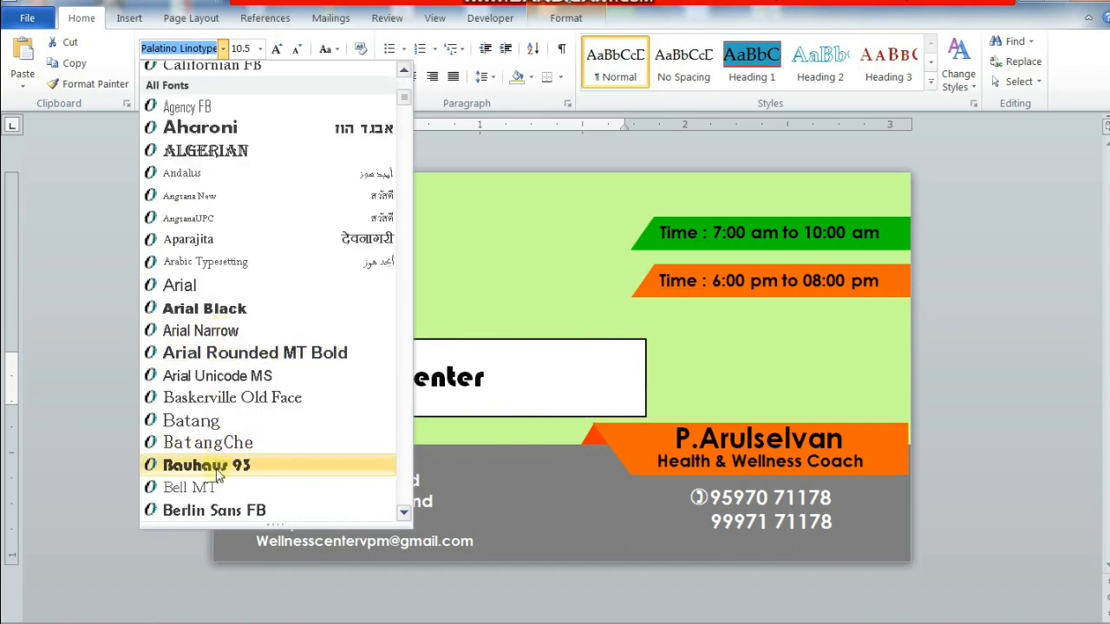
scroll(218, 460, down, 3)
scroll(215, 408, down, 4)
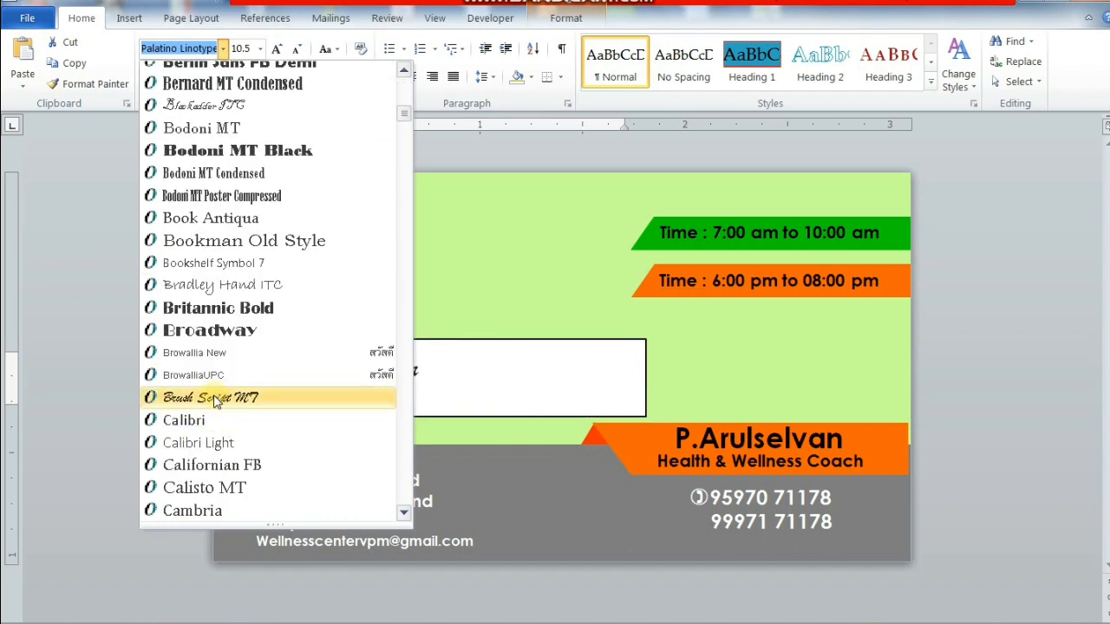
click(215, 396)
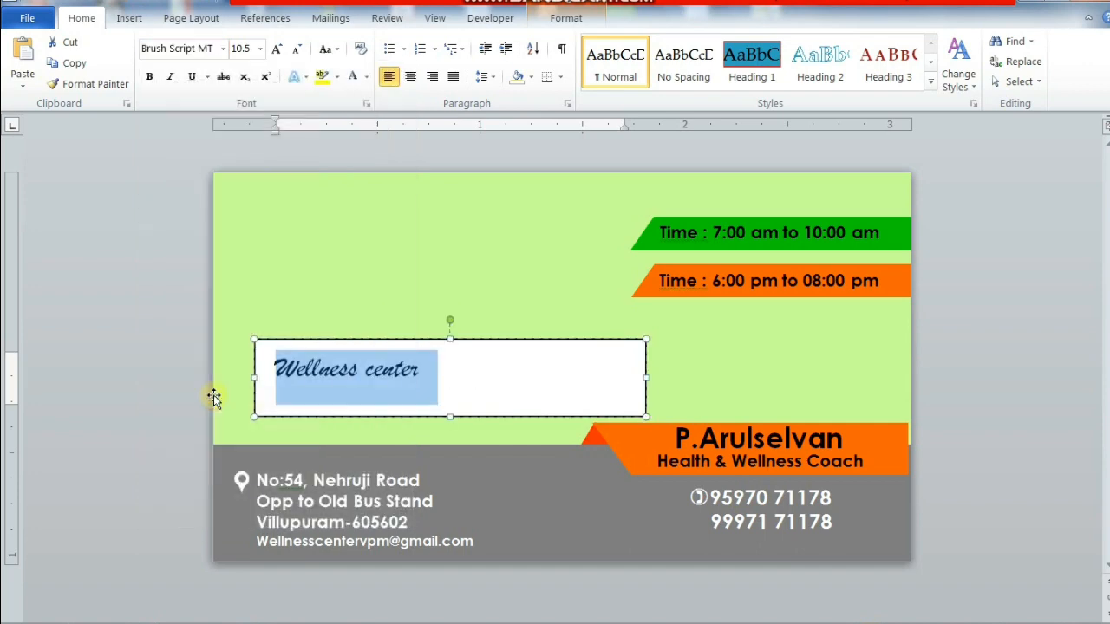
click(276, 49)
click(276, 48)
click(276, 49)
click(277, 52)
click(276, 52)
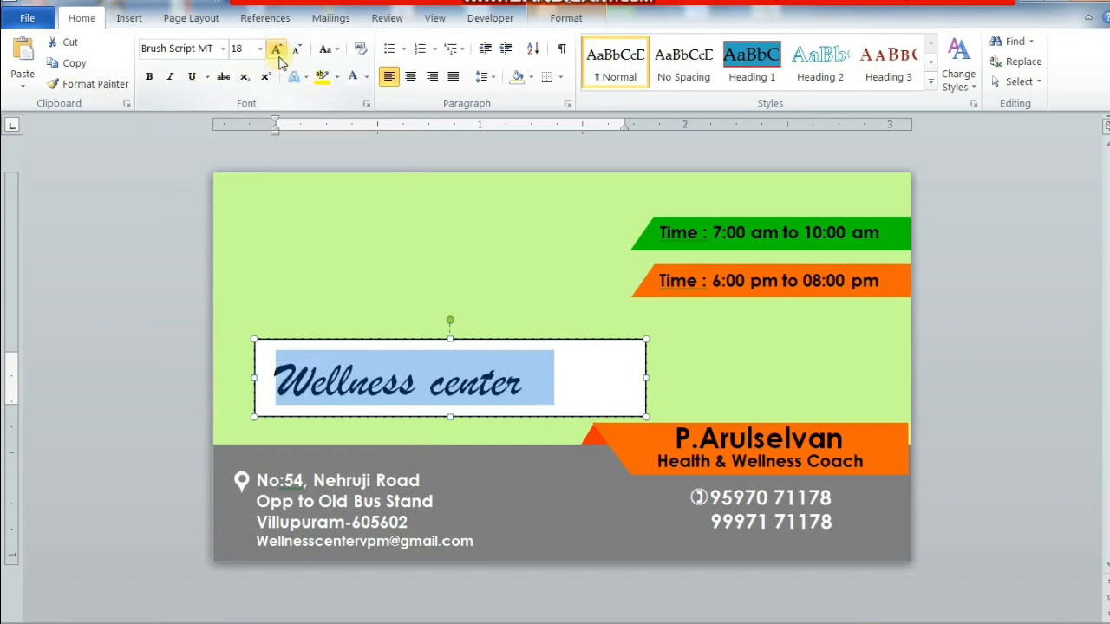
click(408, 387)
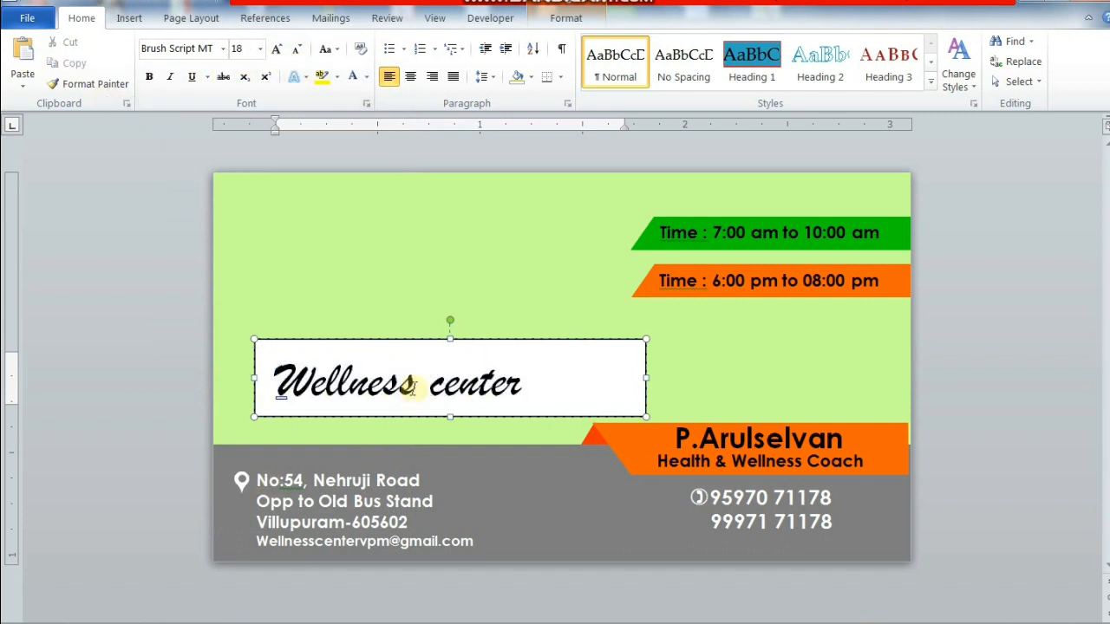
- Colour 'Wellness' green and 'center' orange
drag(411, 387, 228, 362)
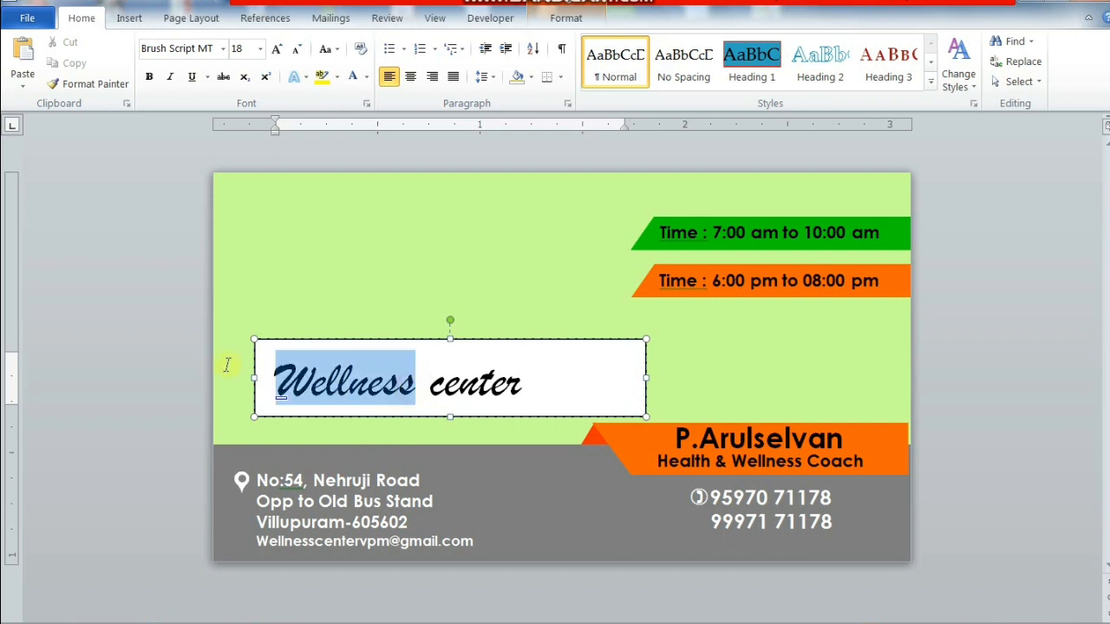
click(546, 19)
click(651, 42)
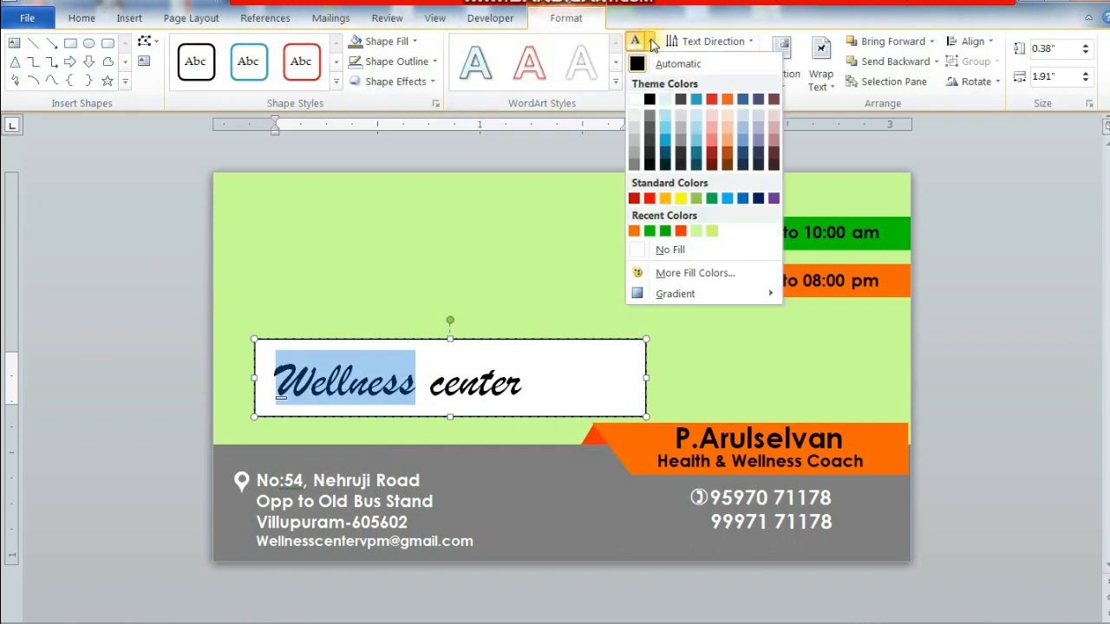
click(651, 231)
drag(429, 386, 573, 389)
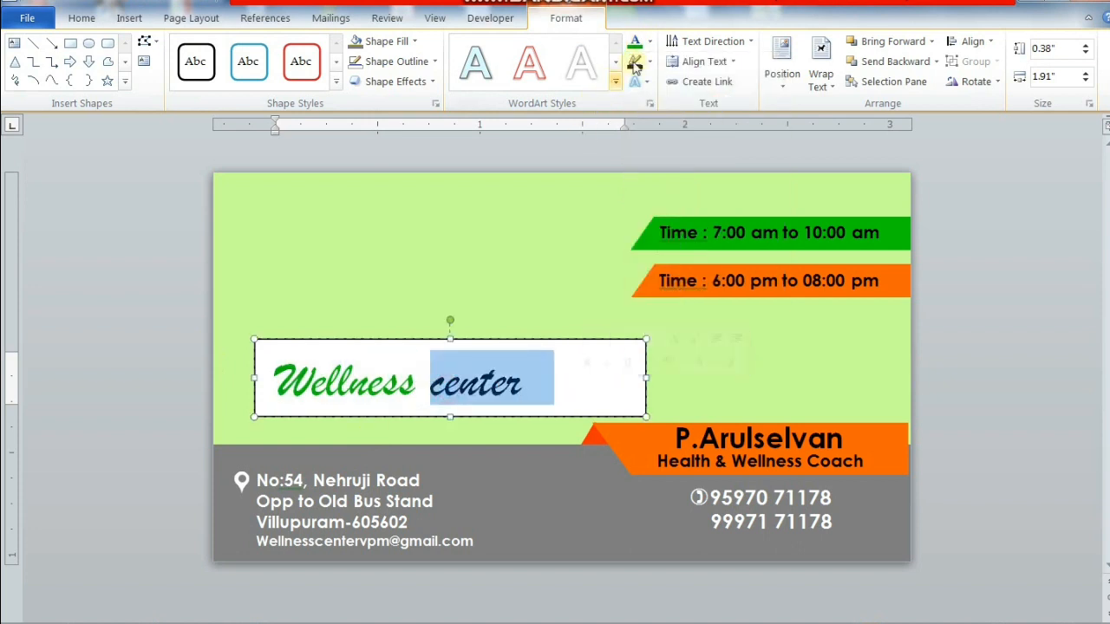
click(650, 45)
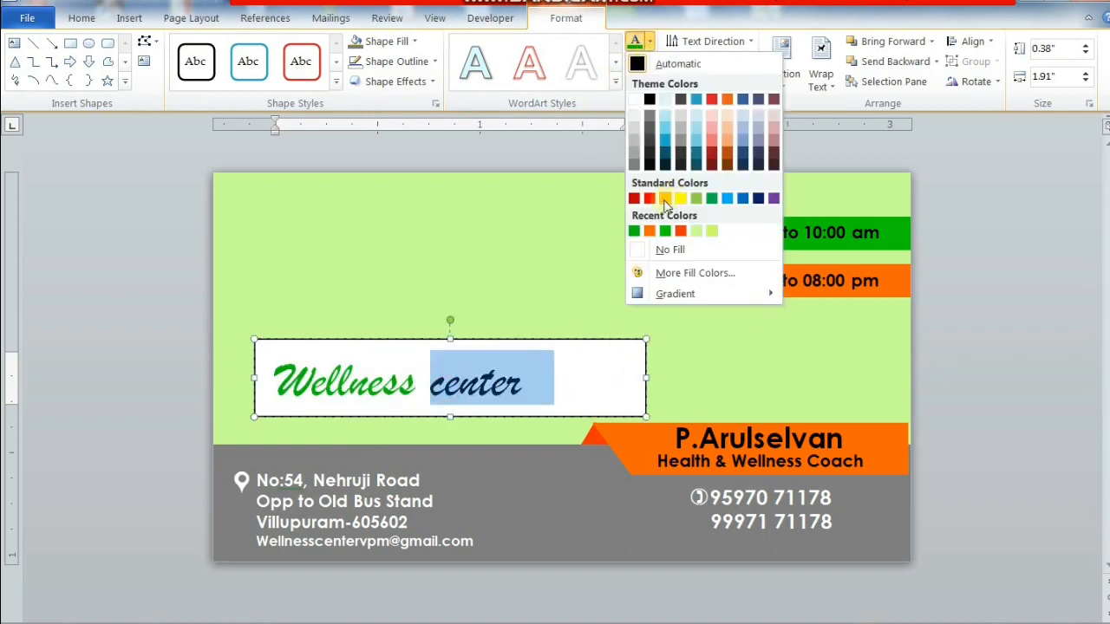
click(650, 230)
- Remove the logo box's outline and white fill and move it up
click(562, 340)
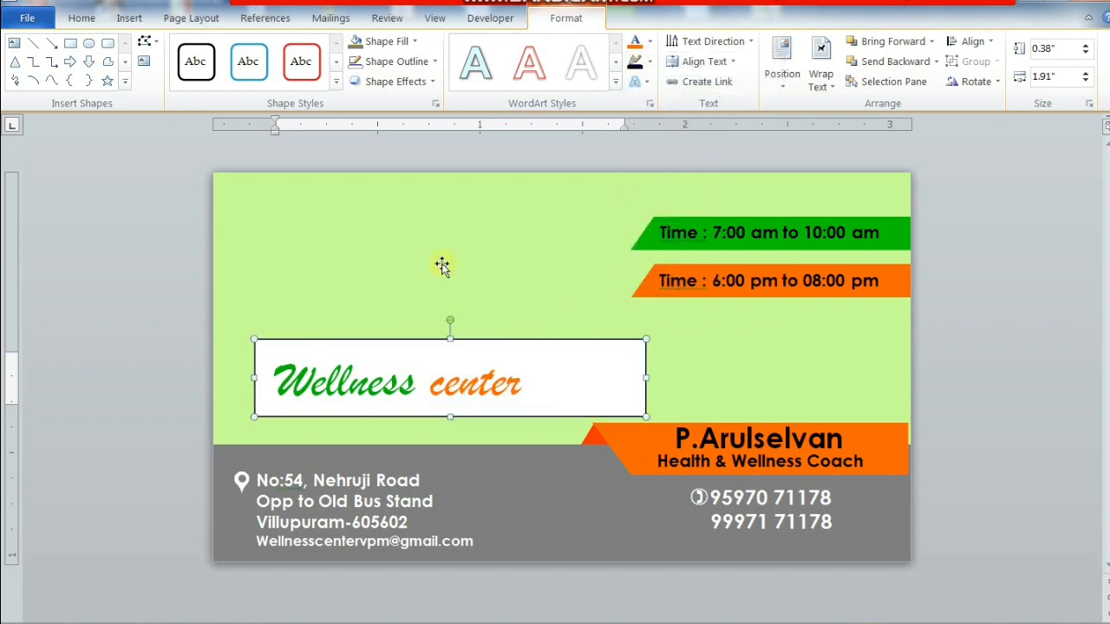
click(423, 57)
click(424, 252)
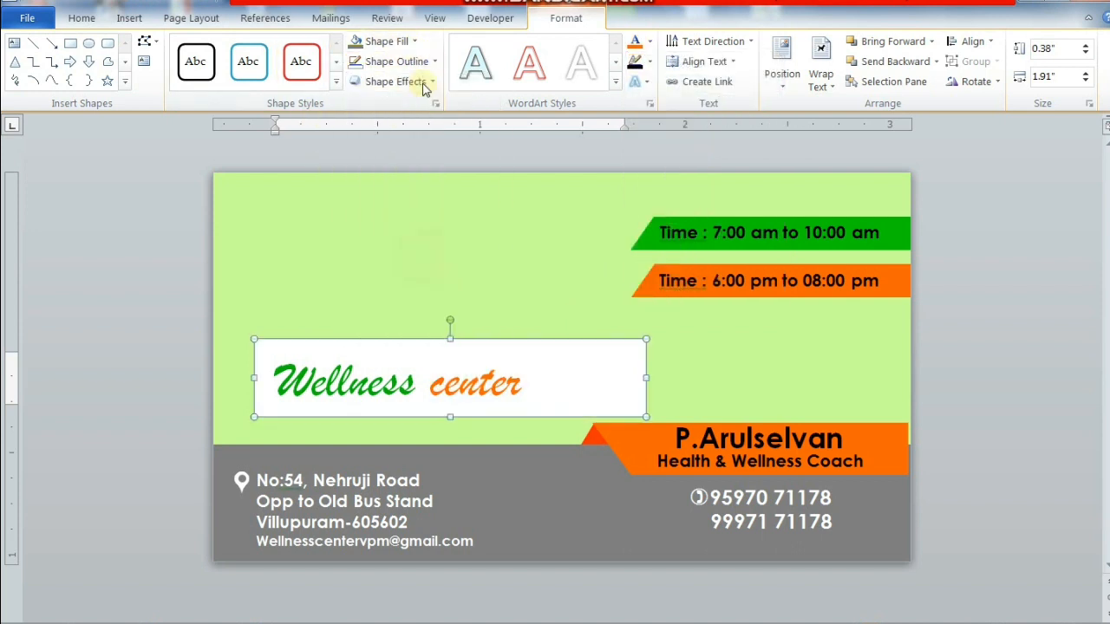
click(406, 42)
click(403, 228)
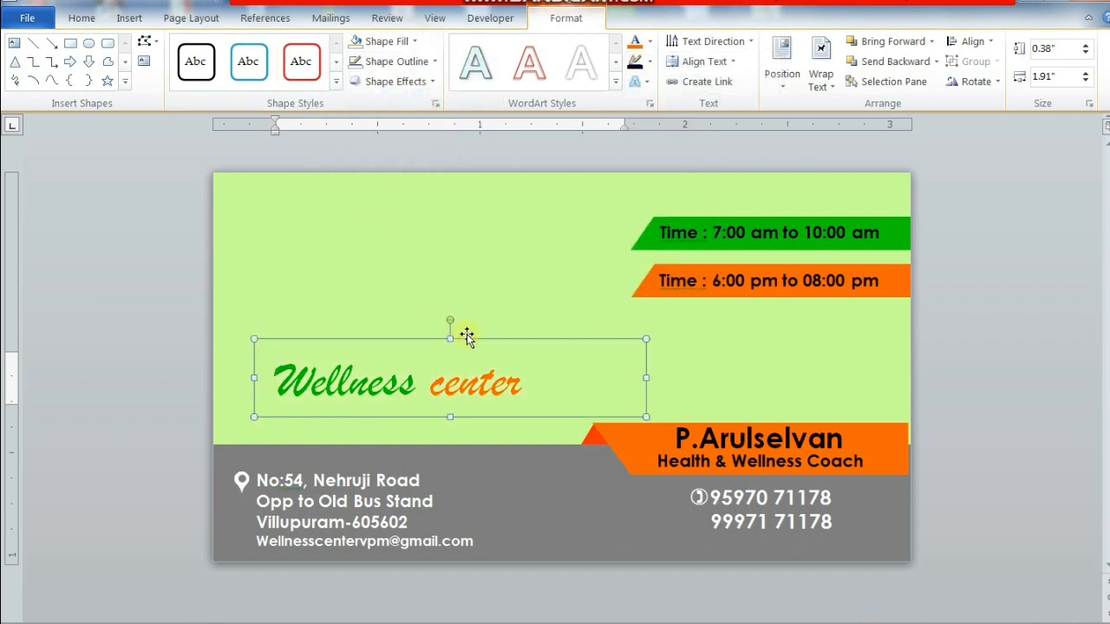
drag(468, 339, 481, 306)
- Centre the Wellness center text in its box, leaving it not bold
click(82, 18)
click(410, 77)
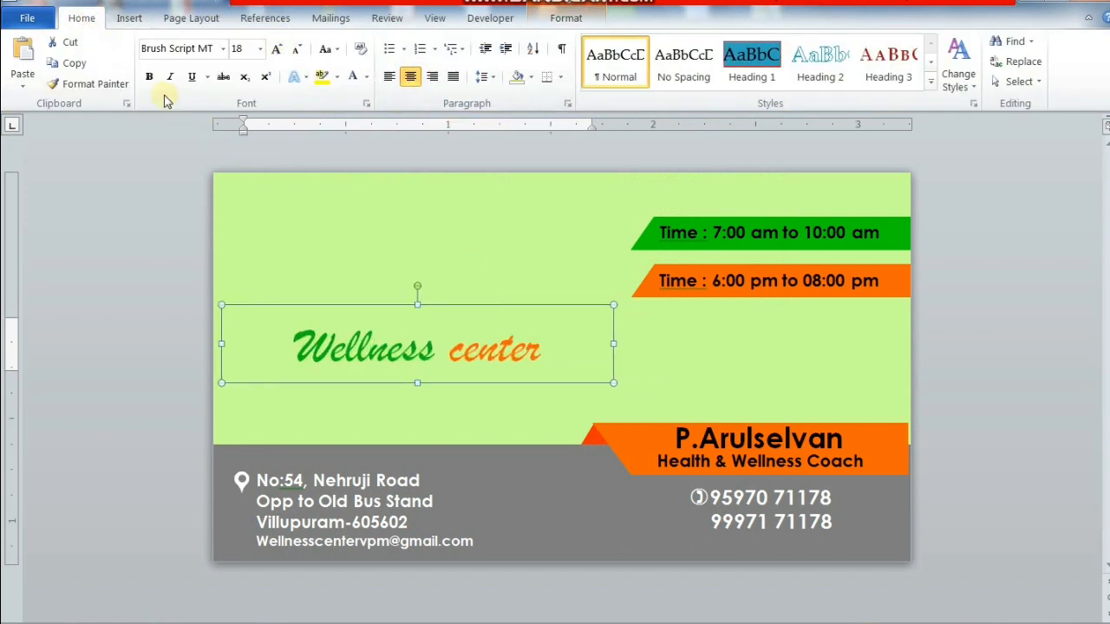
click(149, 77)
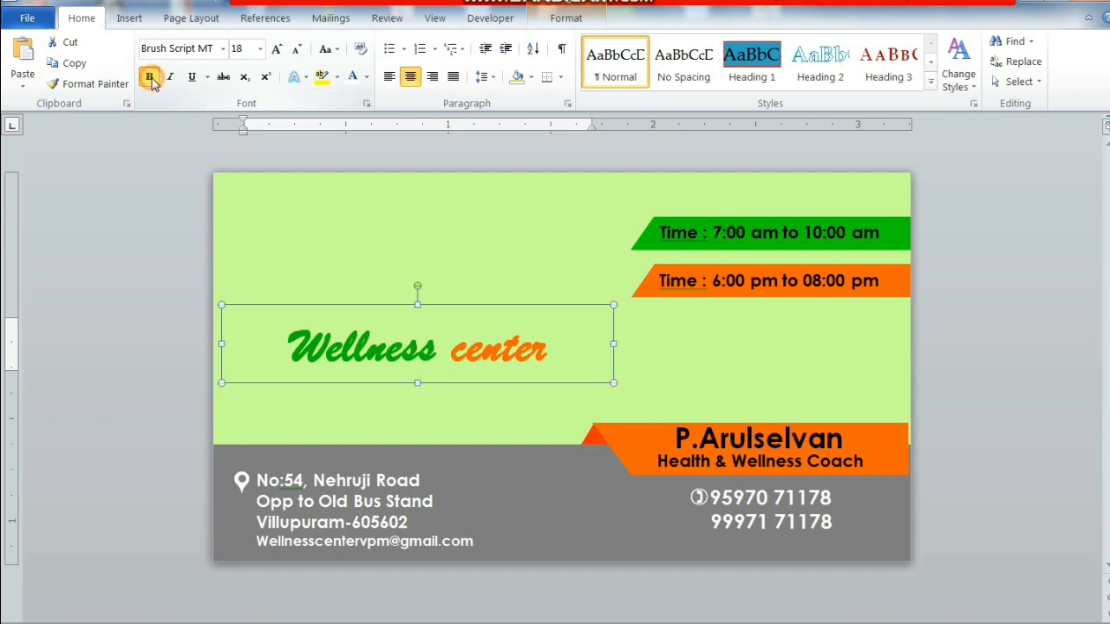
click(149, 76)
click(565, 19)
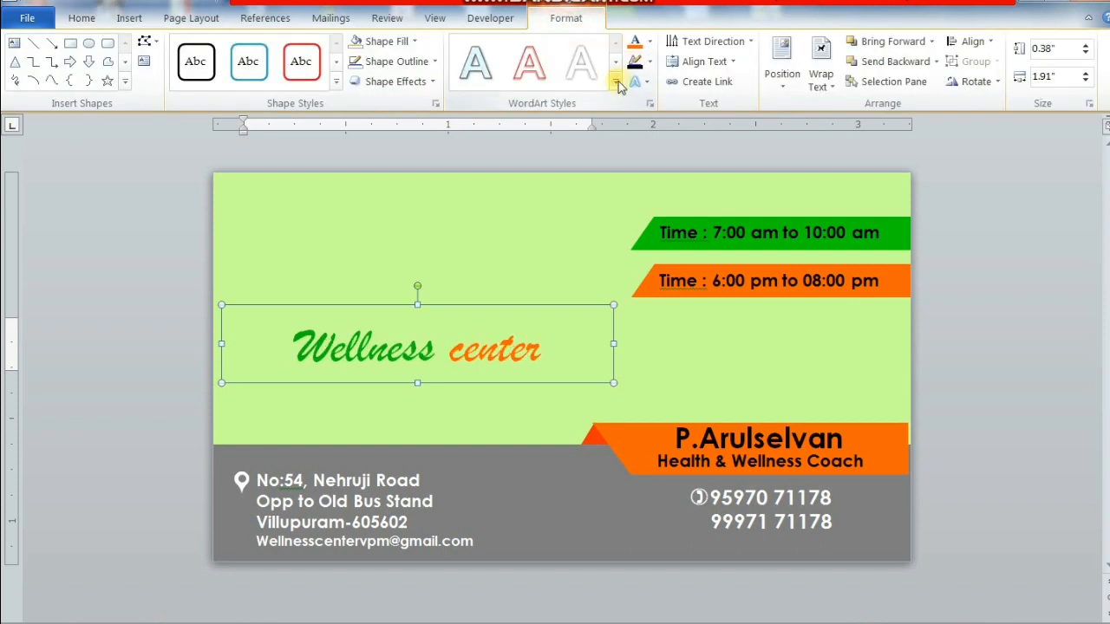
- Apply the matte bevel WordArt style, then recolour 'Wellness' green and 'center' orange
click(616, 83)
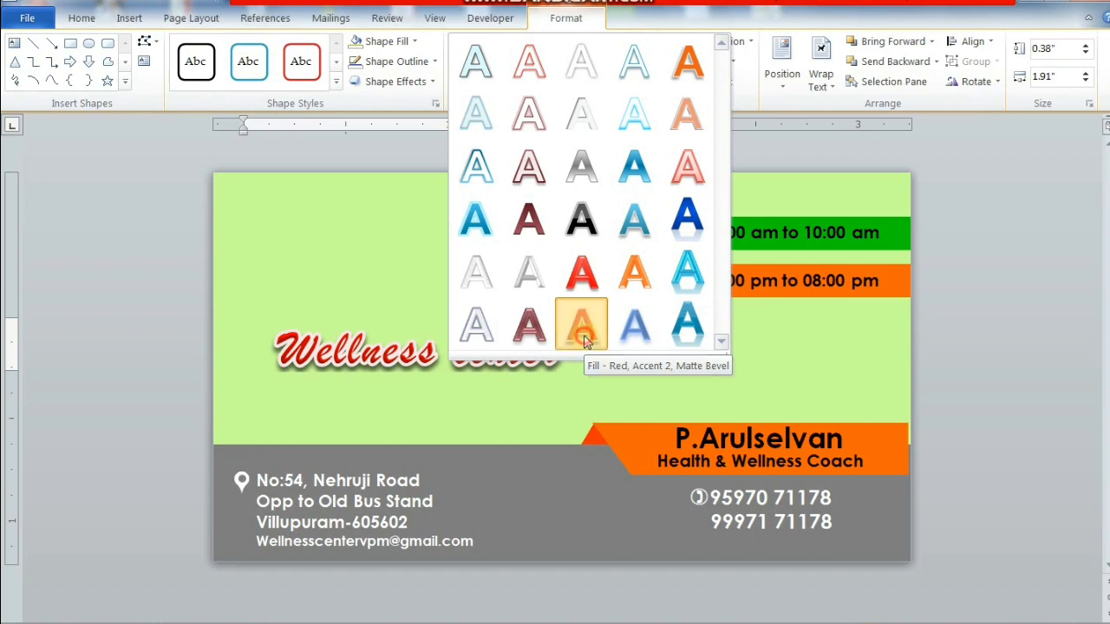
click(583, 339)
double_click(365, 354)
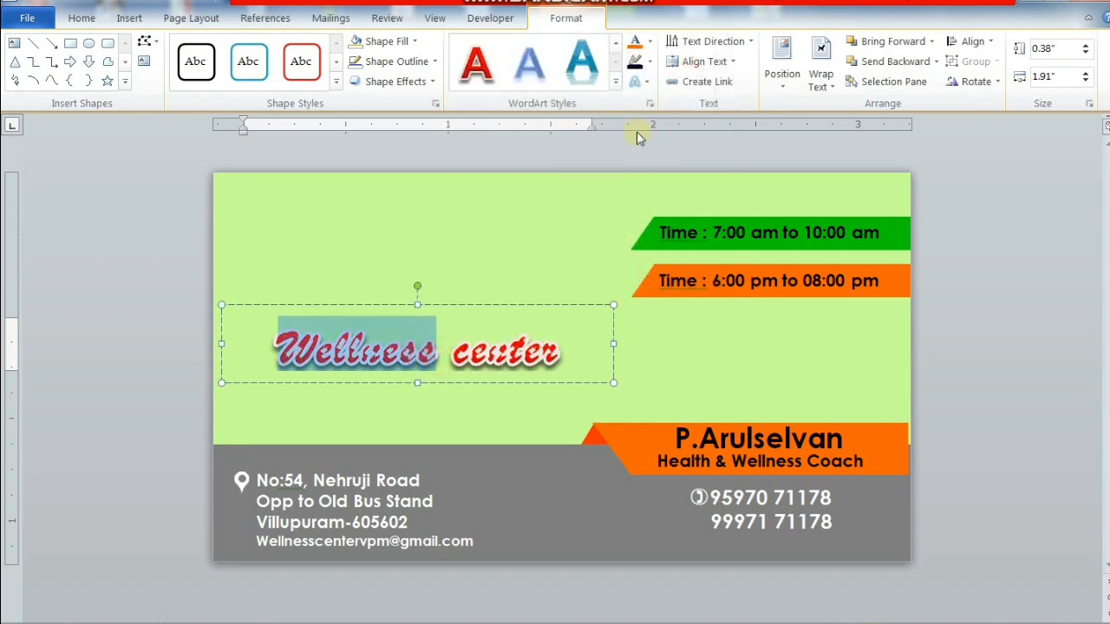
click(648, 43)
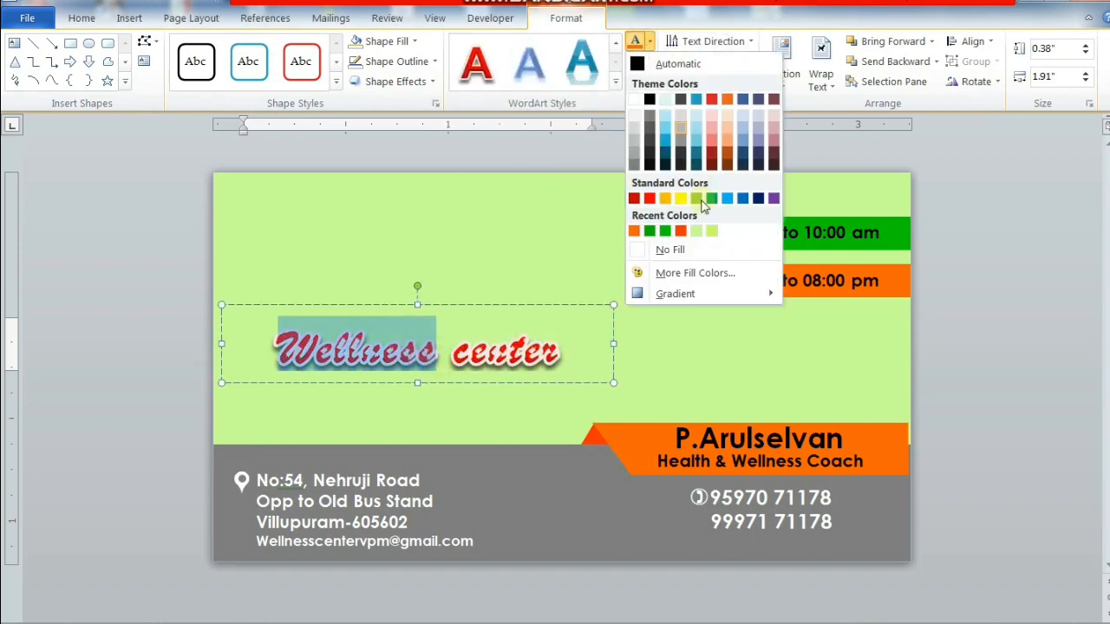
click(651, 232)
drag(455, 356, 595, 359)
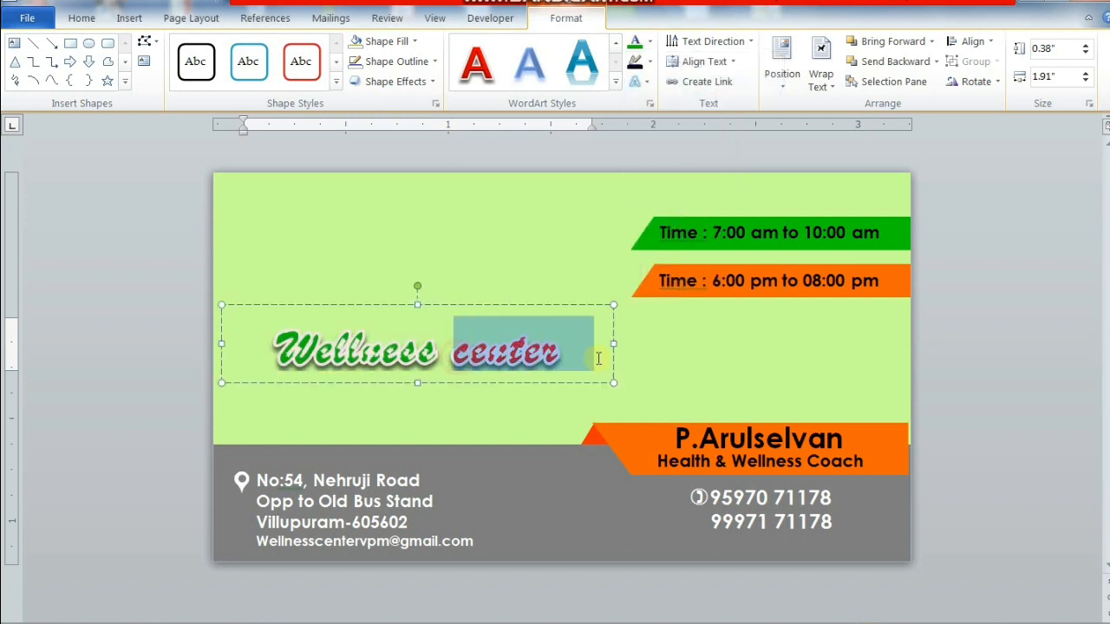
click(649, 41)
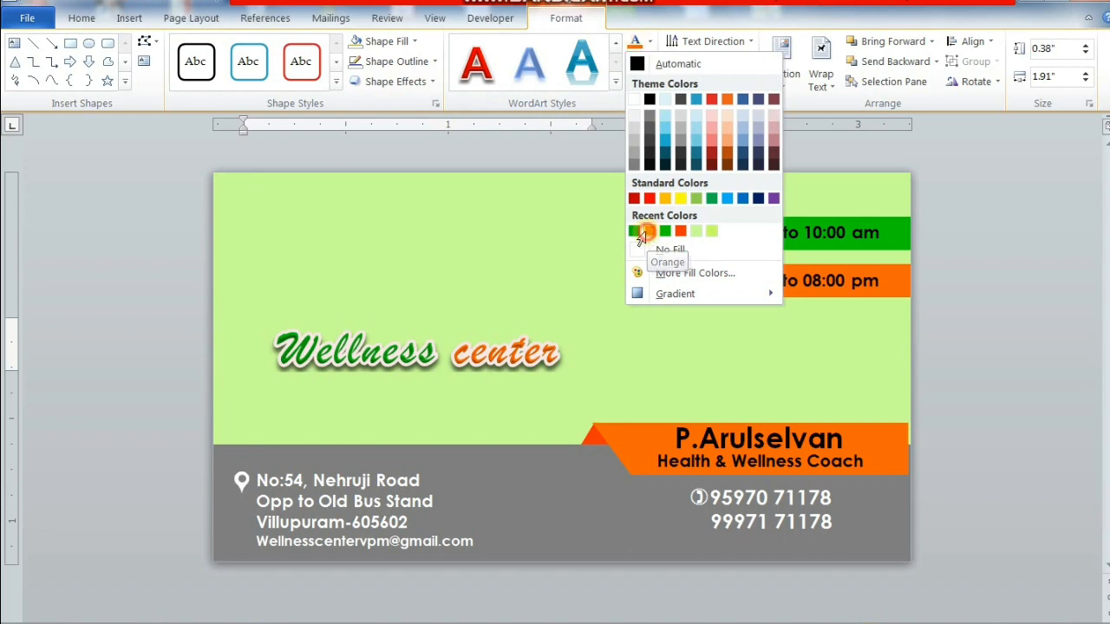
click(648, 233)
click(503, 304)
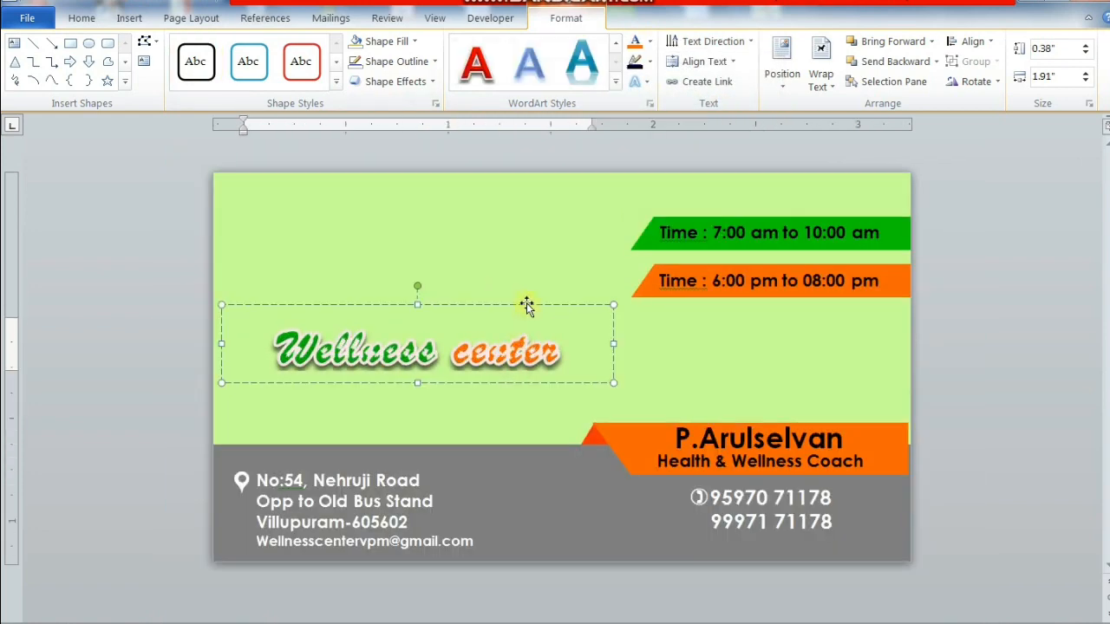
- Paste a copy of the logo box and replace its text with the tagline 'Where health meets value'
mouse_move(526, 304)
mouse_down()
mouse_move(522, 290)
mouse_move(522, 301)
mouse_up()
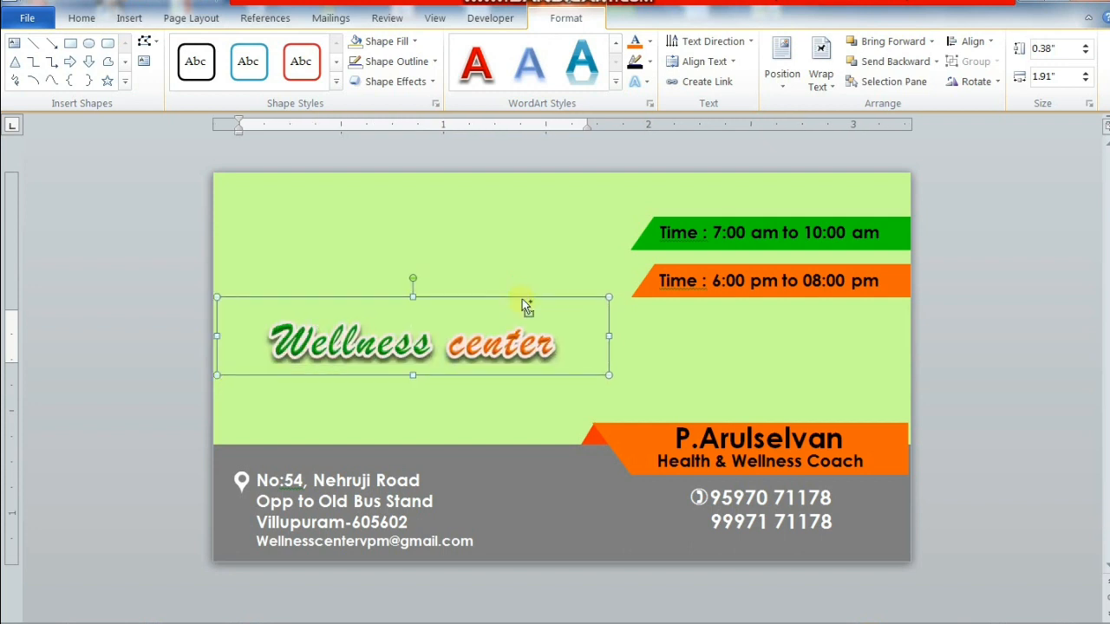
key(ctrl+v)
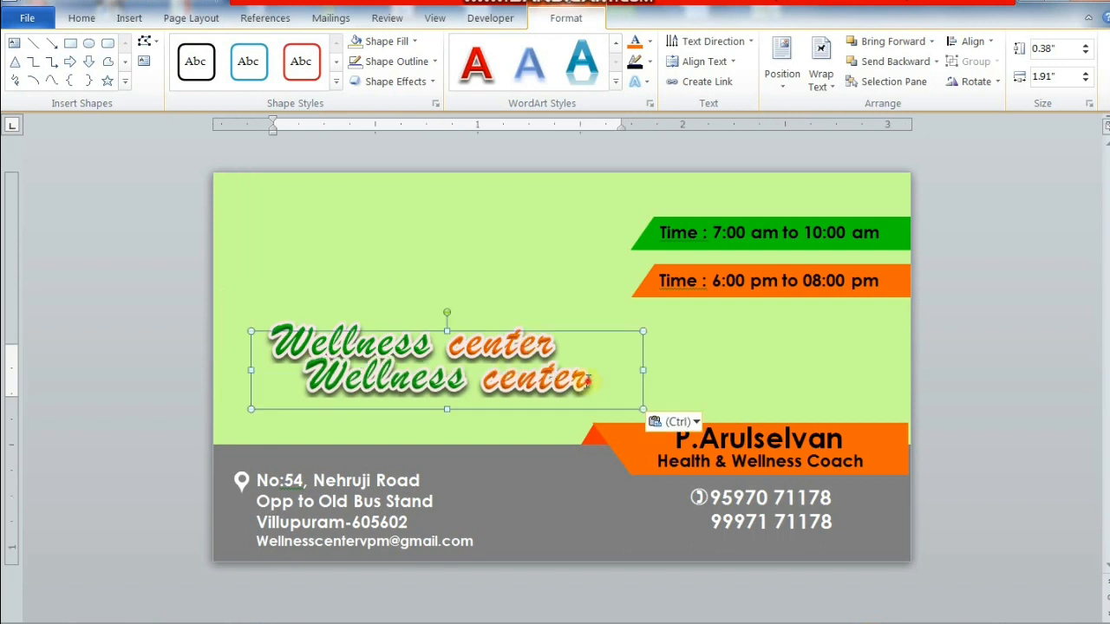
drag(588, 382, 311, 397)
text(W)
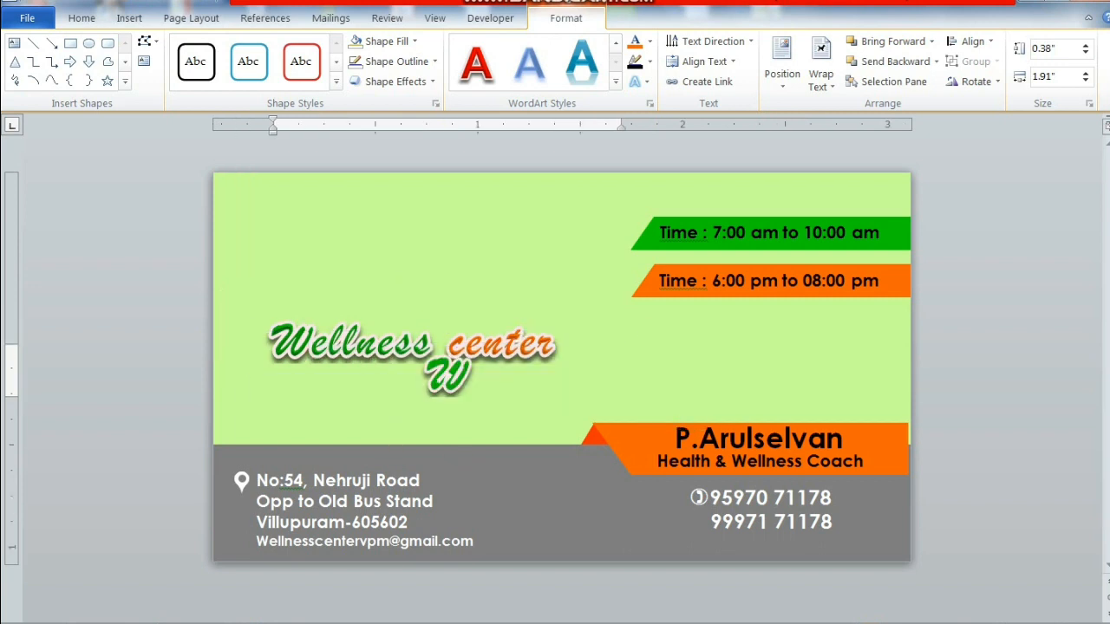
text(here he)
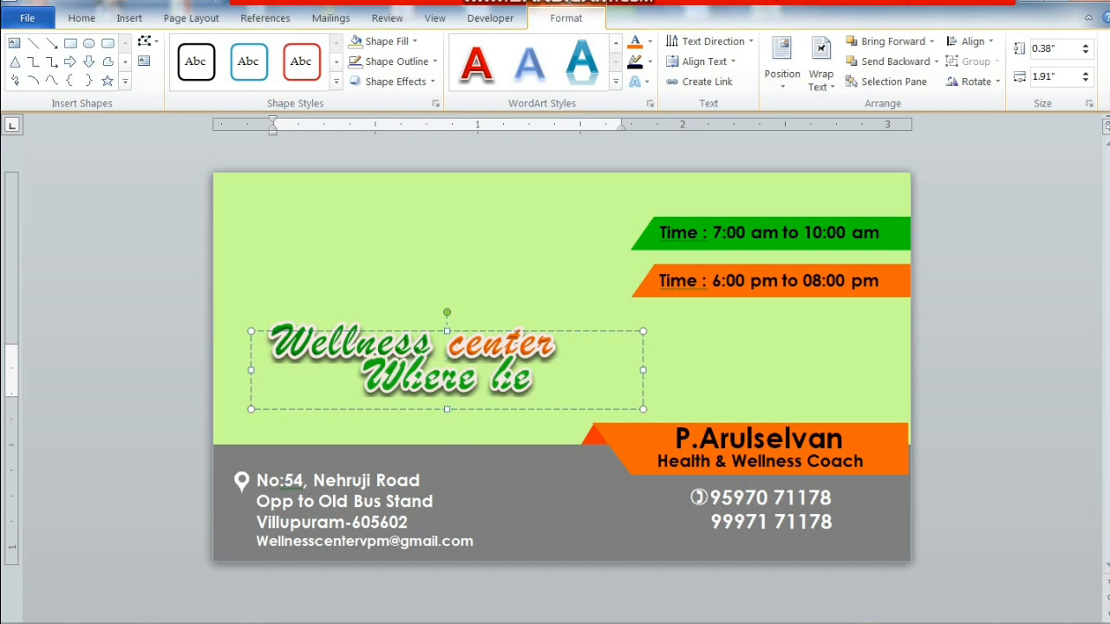
text(alth meets)
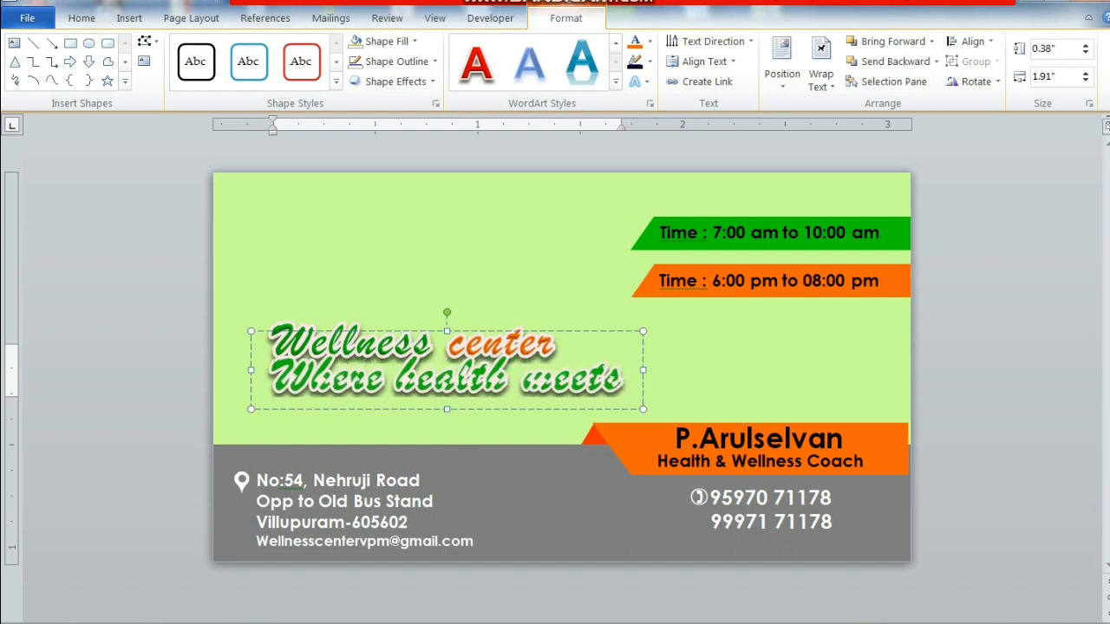
key(shift+Home)
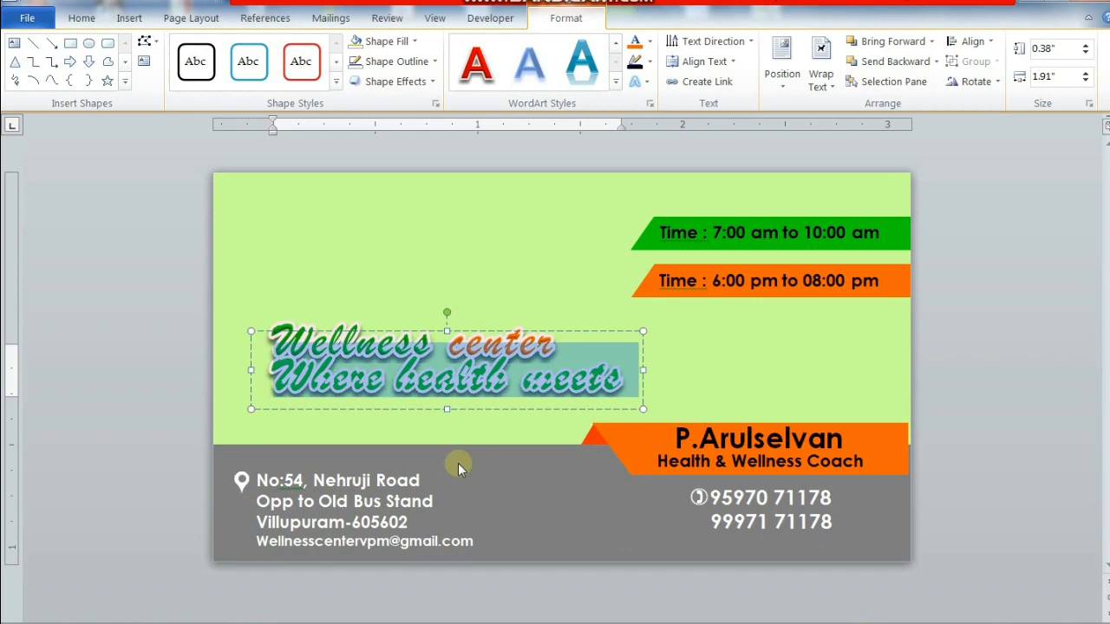
- Clear the tagline's WordArt formatting and set it in Brush Script MT 12 pt
click(94, 14)
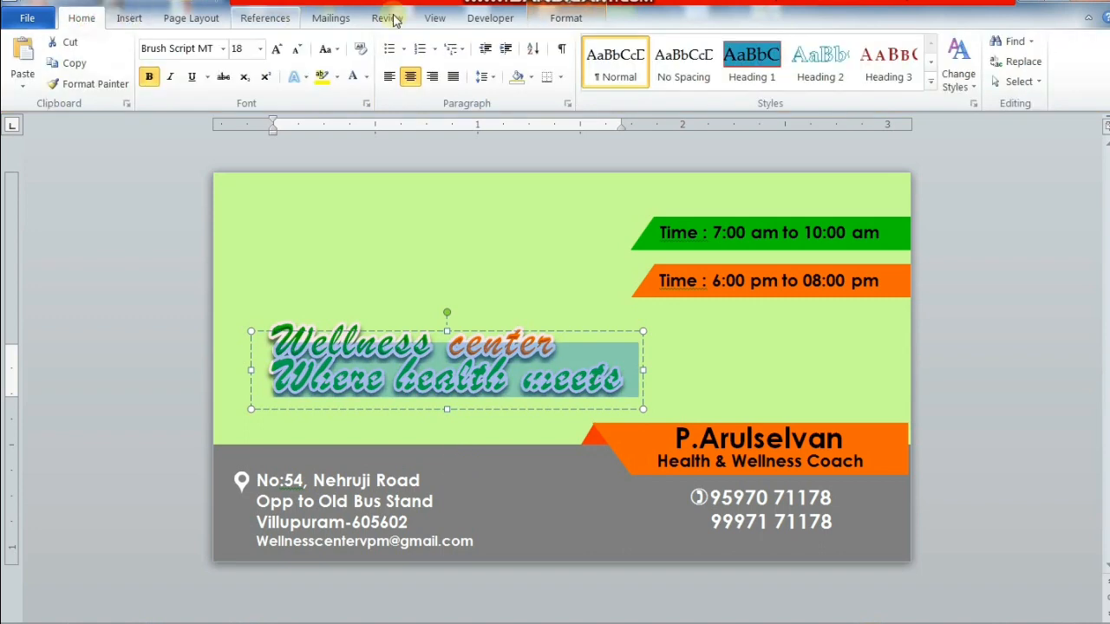
click(361, 48)
click(223, 50)
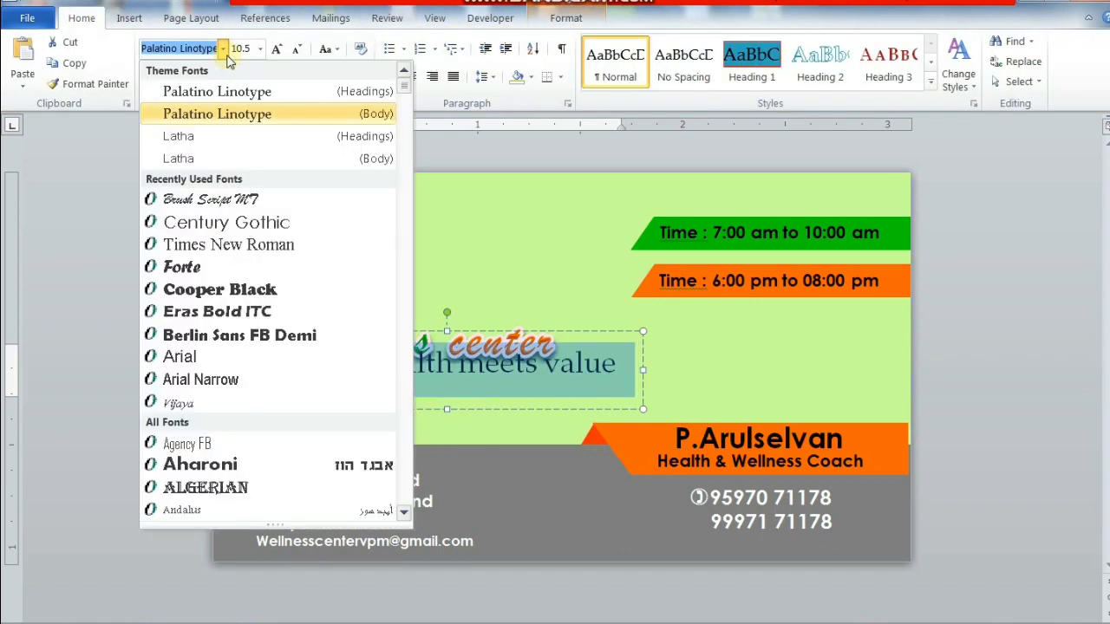
click(226, 201)
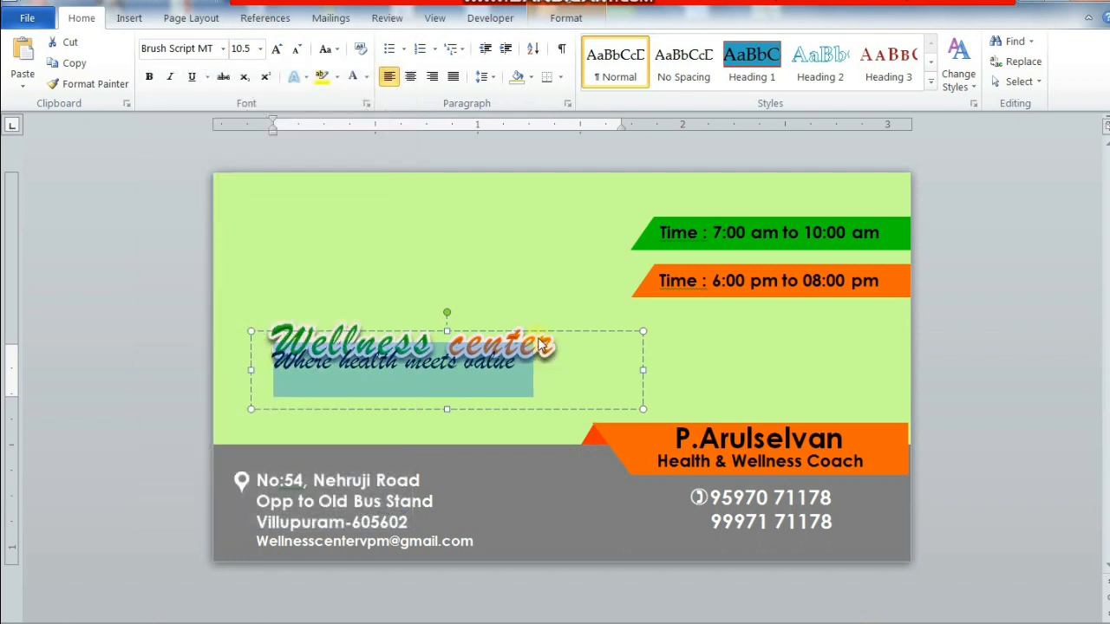
key(ctrl+shift+period)
key(ctrl+shift+period)
key(ctrl+shift+period)
key(ctrl+shift+period)
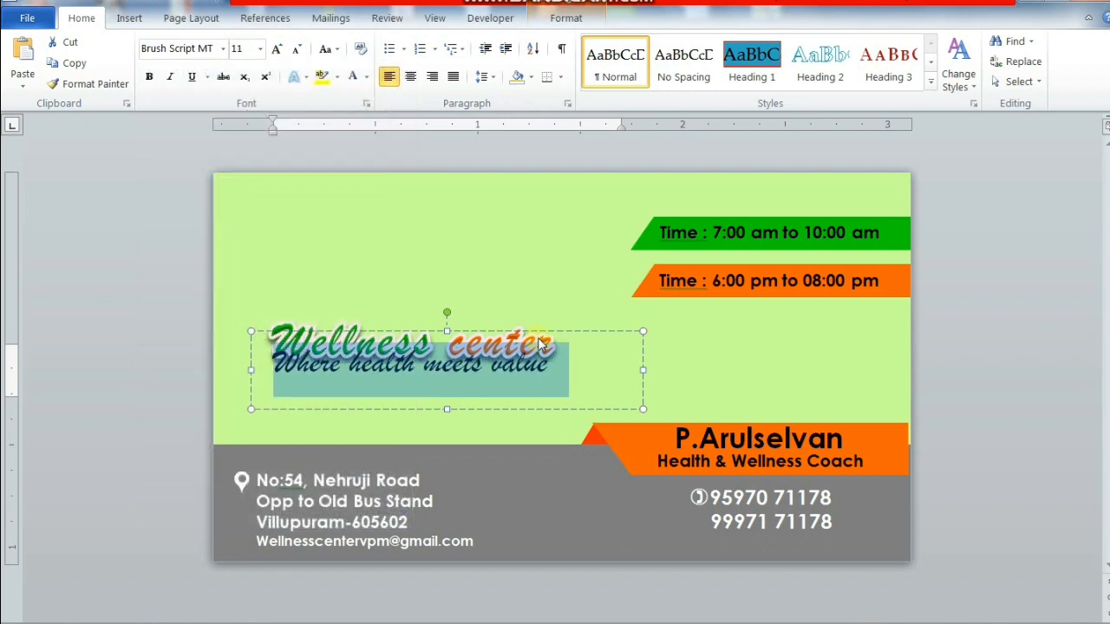
key(ctrl+shift+comma)
key(ctrl+shift+comma)
- Position the tagline box directly beneath the Wellness center logo
drag(559, 332, 574, 345)
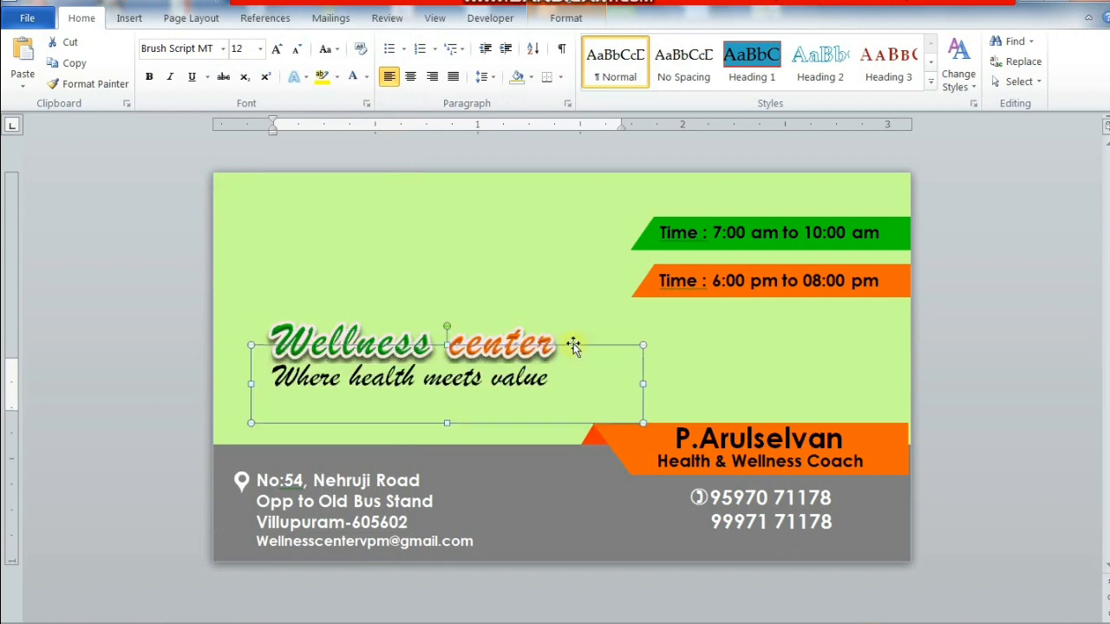
key(Down)
key(Down)
key(Down)
key(Down)
key(Down)
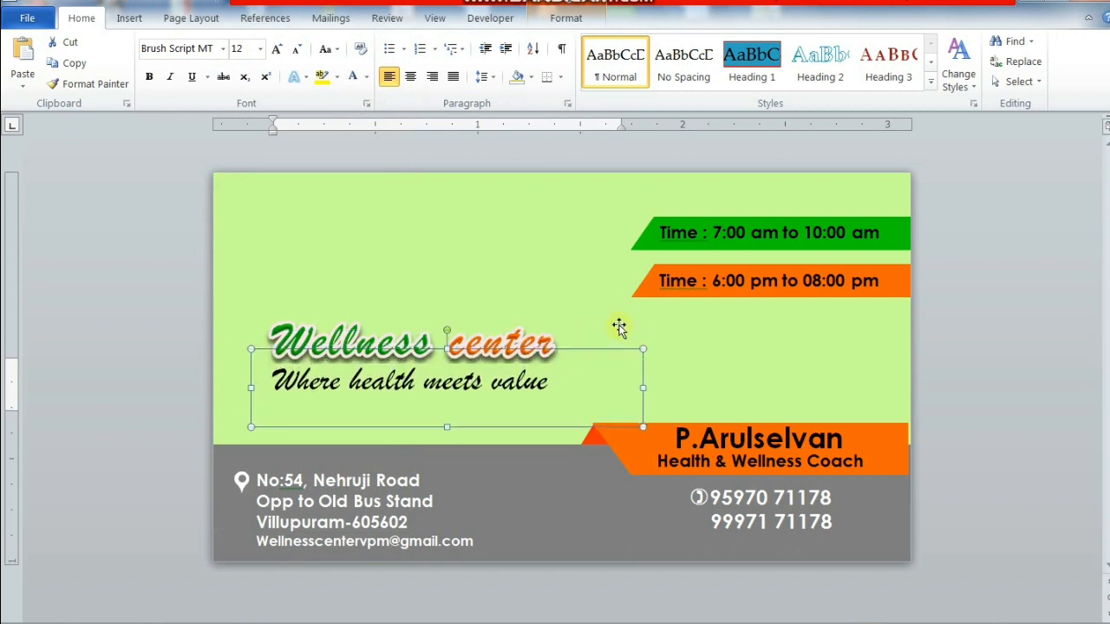
key(Right)
key(Right)
key(Right)
key(Right)
key(Right)
key(Right)
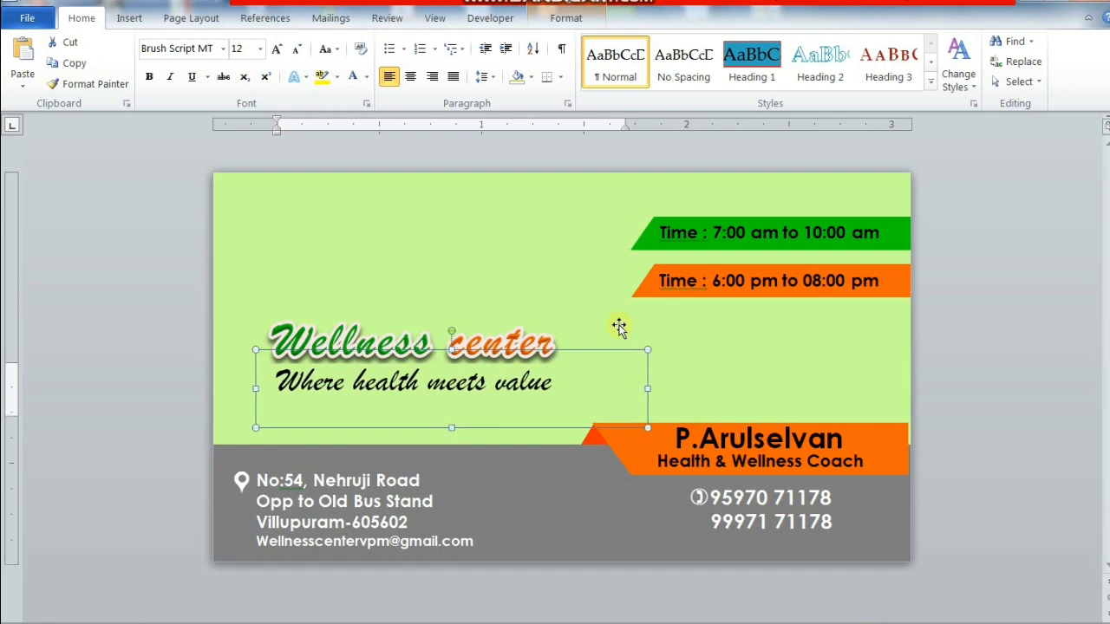
click(347, 319)
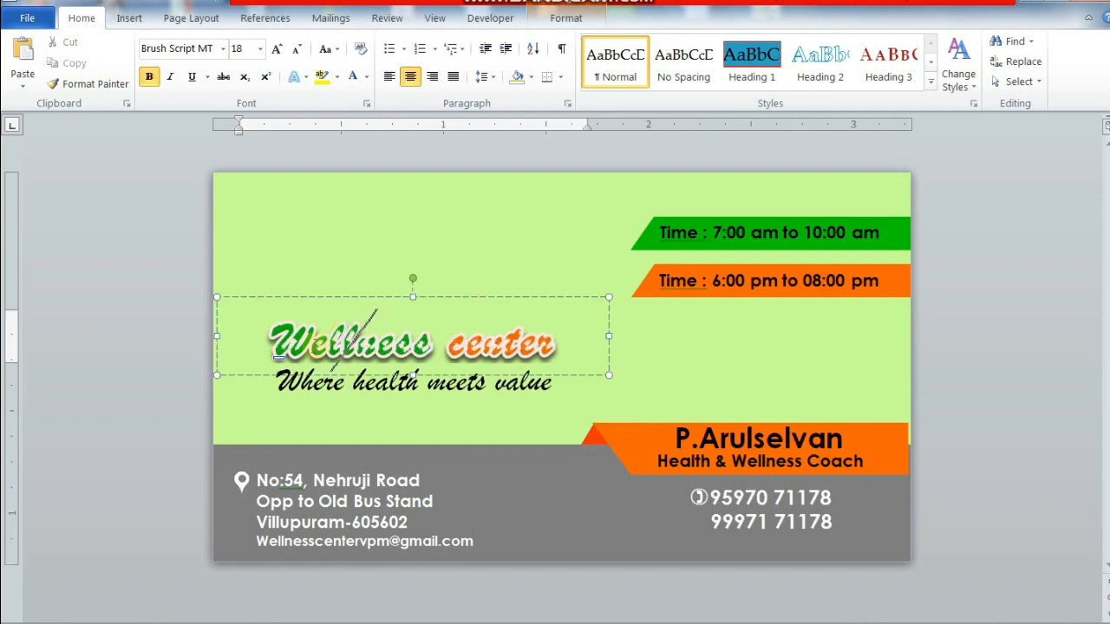
drag(290, 342, 229, 349)
click(328, 334)
click(567, 246)
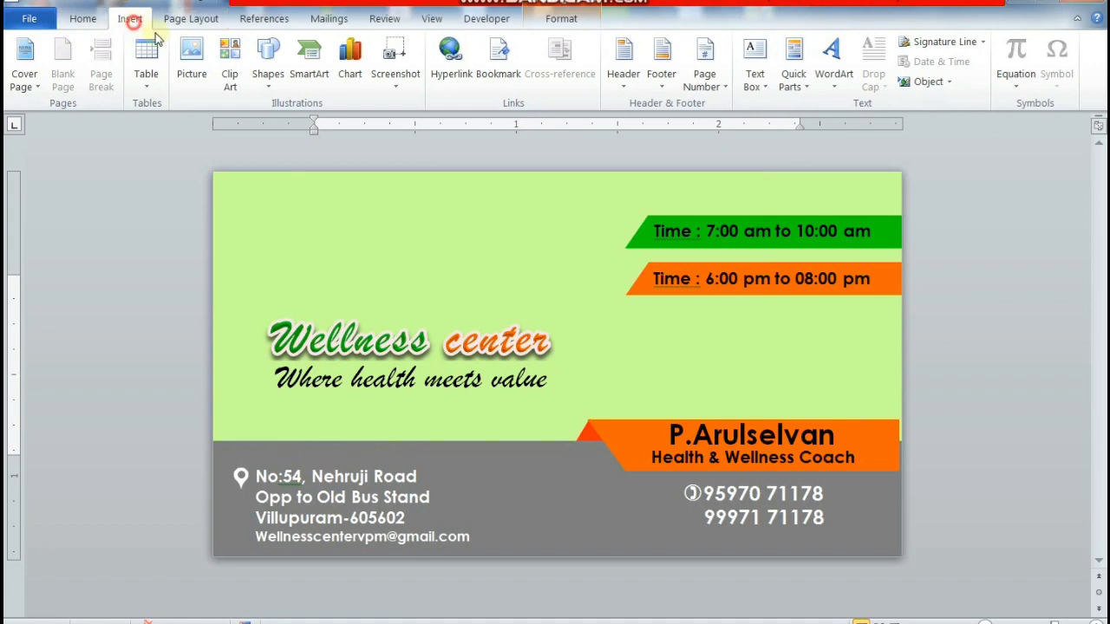
- Draw a small text box above the Wellness center logo
click(271, 85)
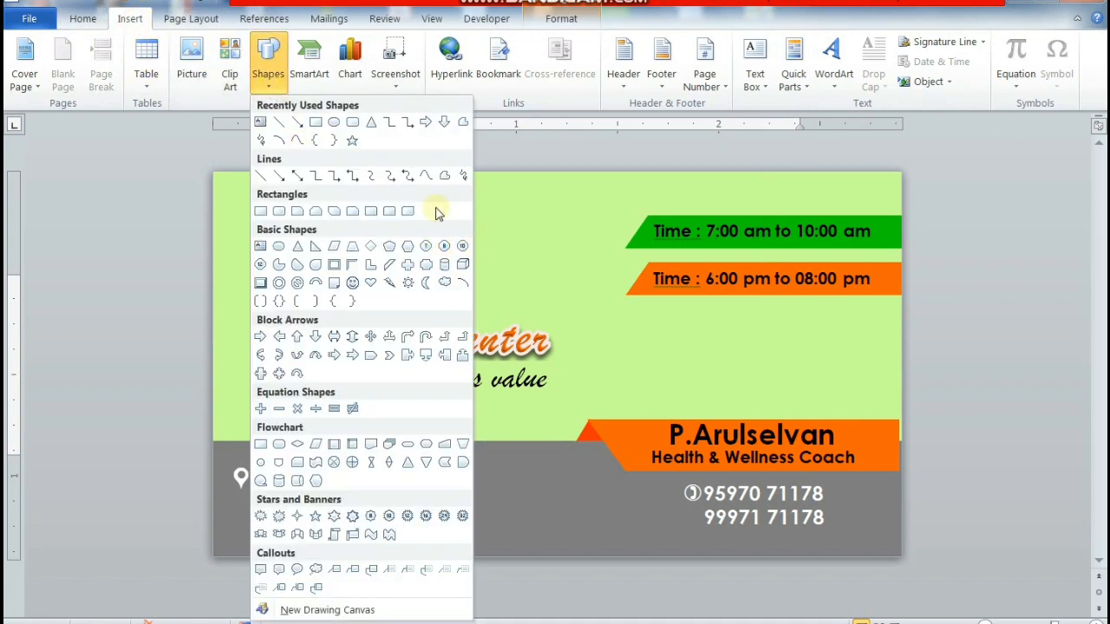
click(260, 121)
drag(373, 247, 456, 310)
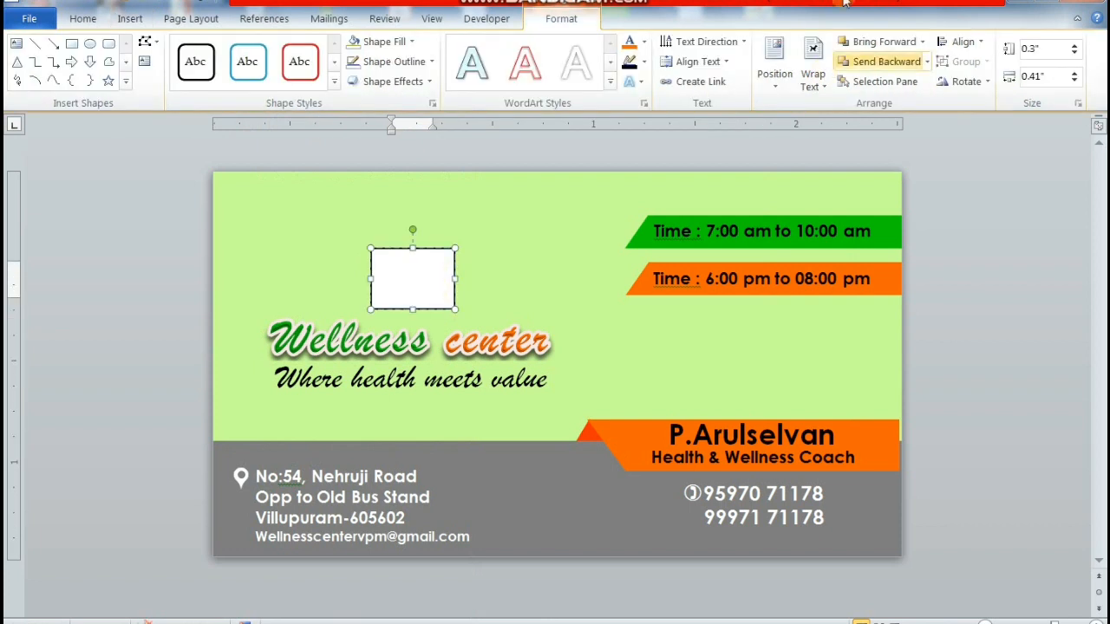
- Insert the thumbs-up symbol from the Symbol dialog into the new text box
click(130, 18)
click(1057, 74)
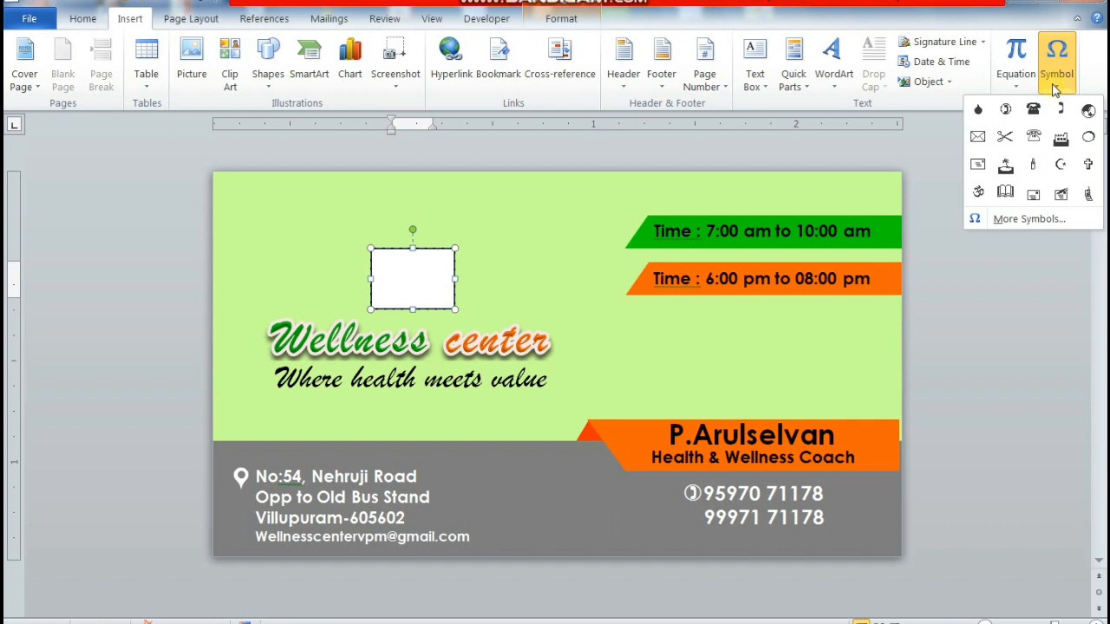
click(268, 79)
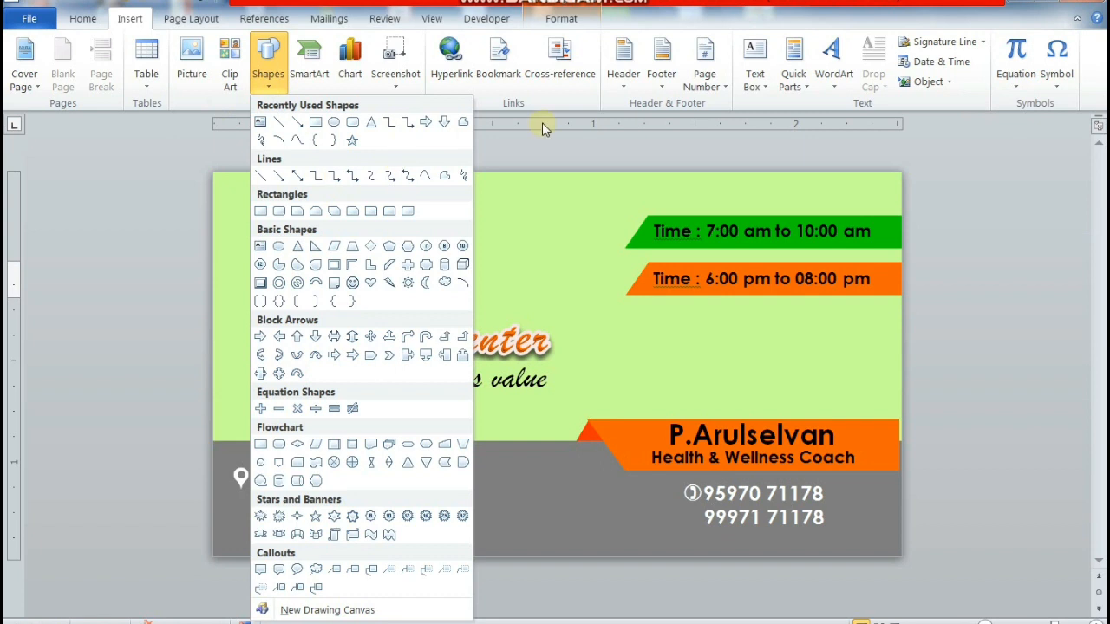
click(1062, 86)
click(1028, 217)
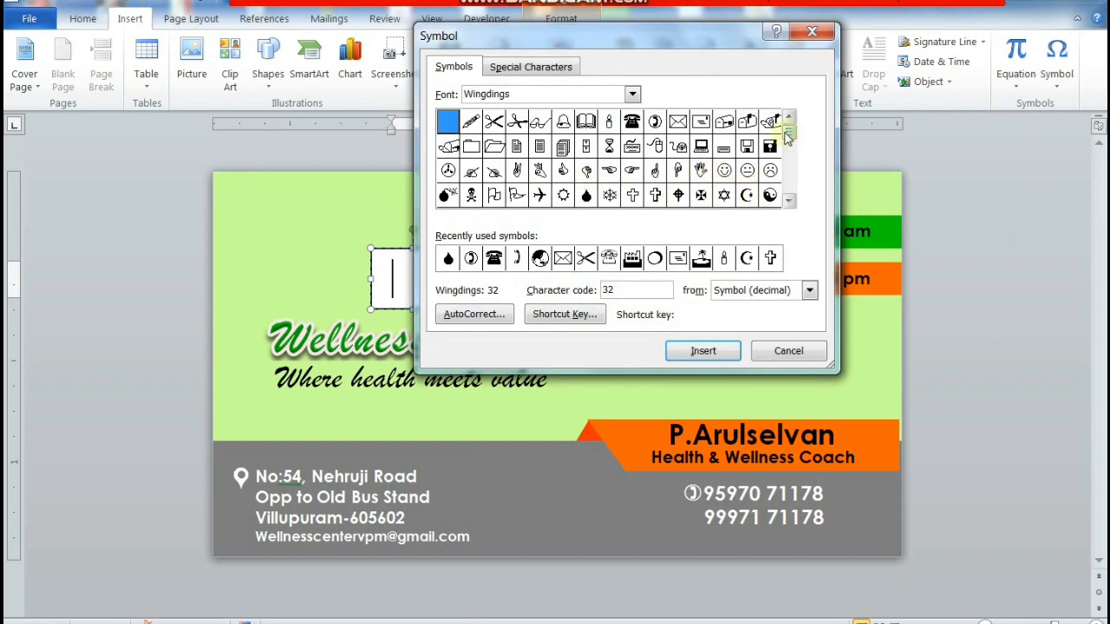
click(788, 199)
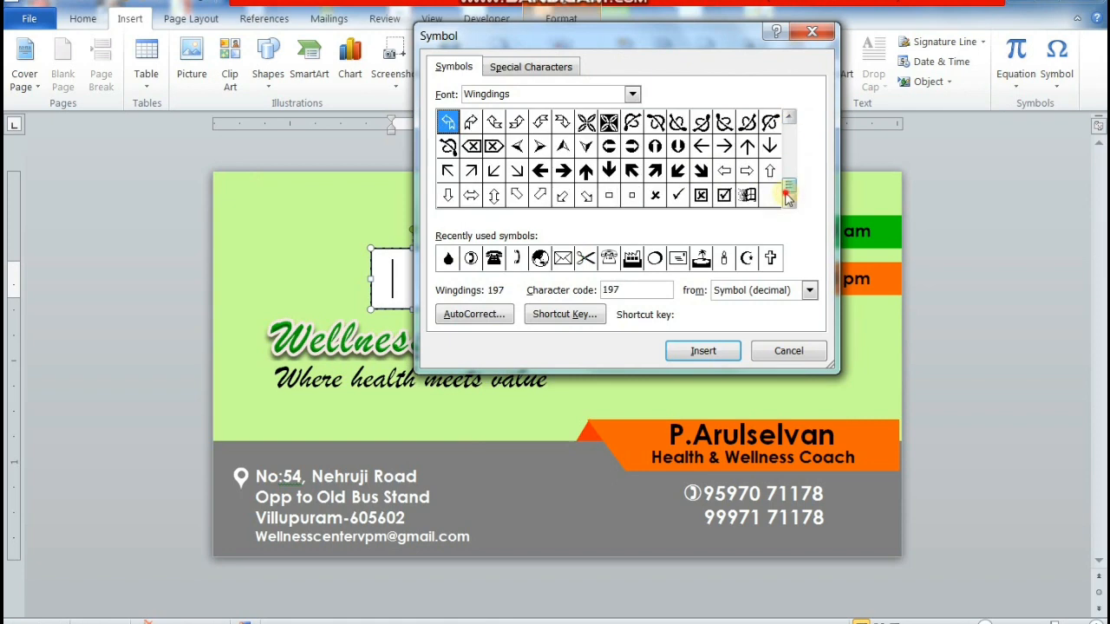
click(791, 120)
click(790, 120)
click(790, 119)
click(790, 120)
click(790, 120)
click(790, 120)
click(790, 119)
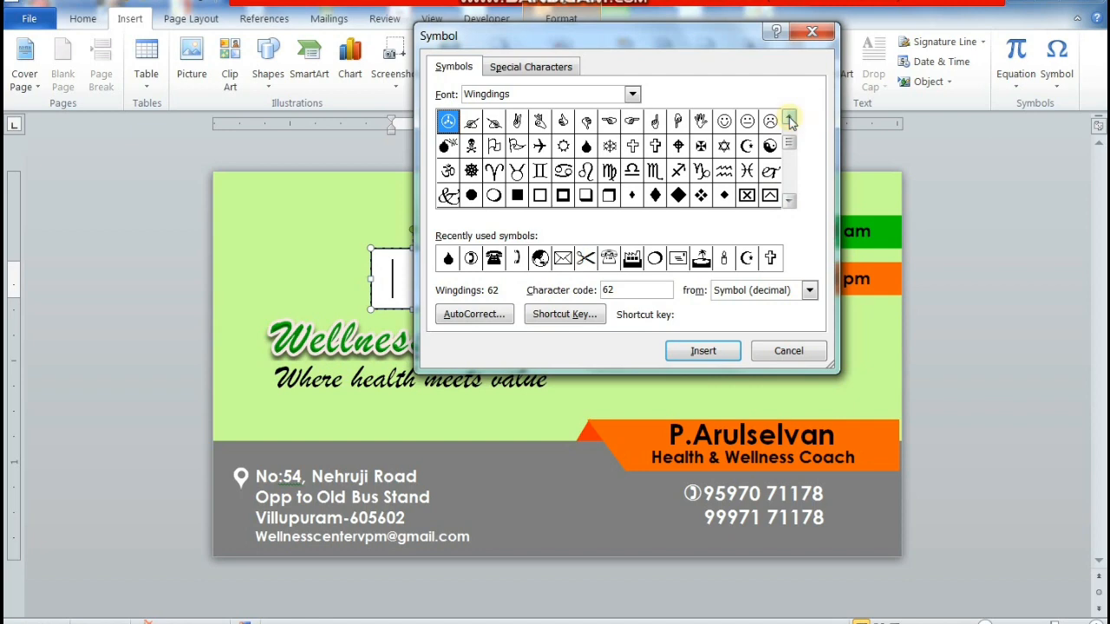
click(563, 121)
click(704, 351)
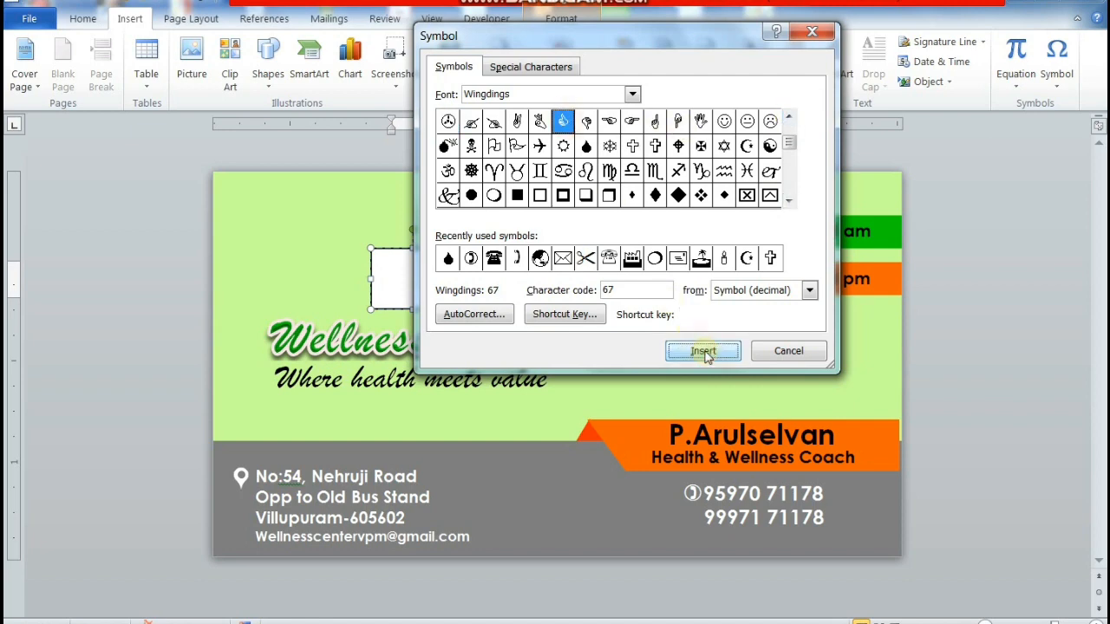
click(785, 351)
- Make the thumbs-up symbol orange and bold
drag(431, 277, 376, 278)
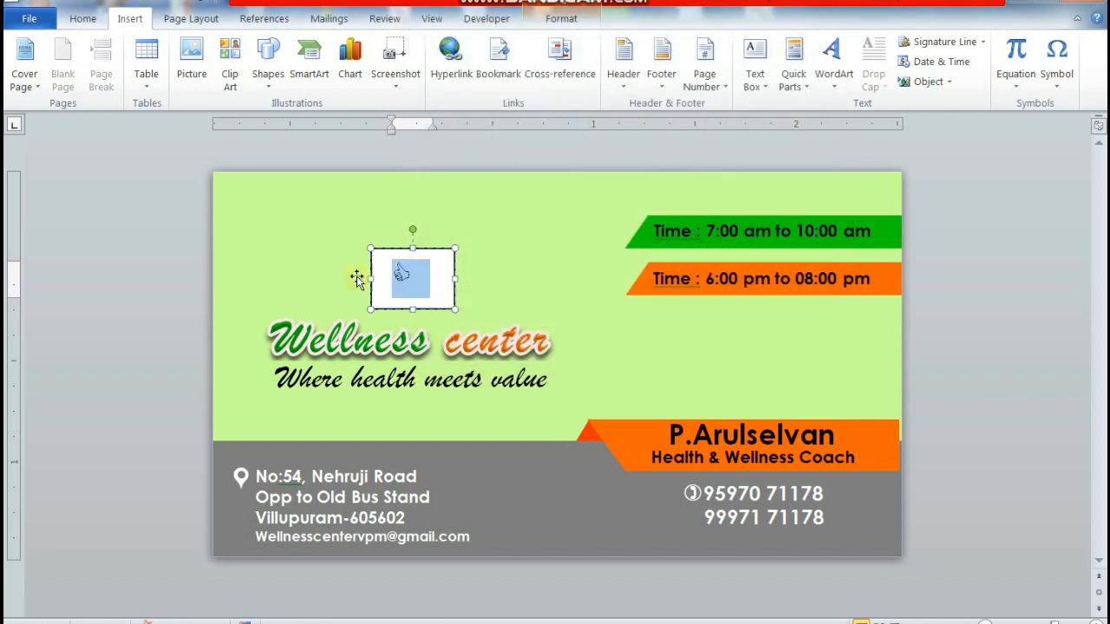
click(82, 18)
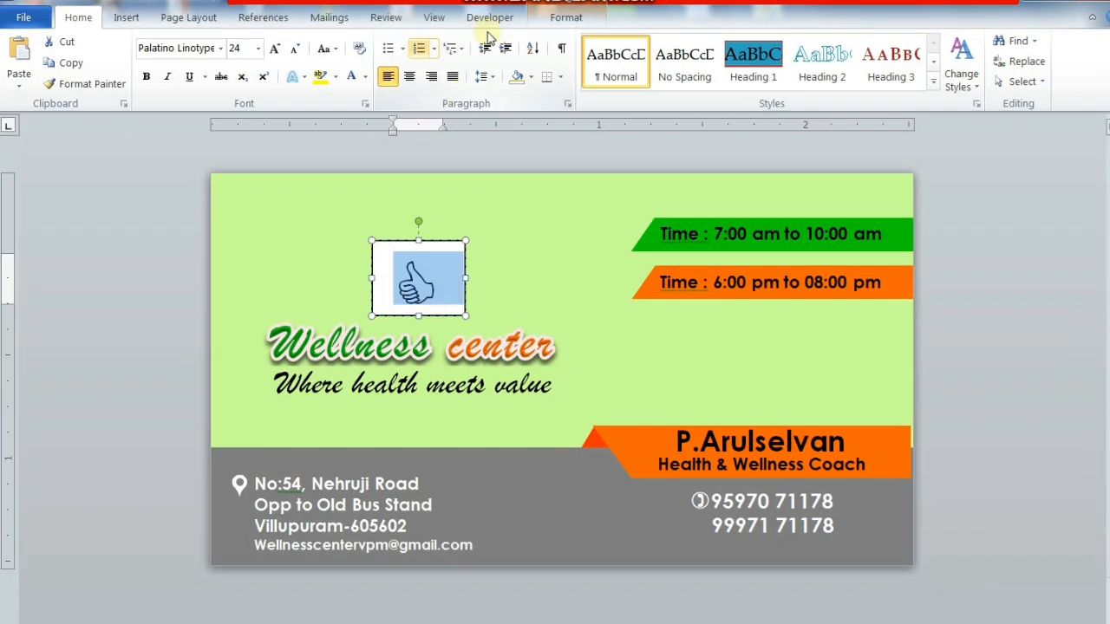
click(560, 19)
click(650, 41)
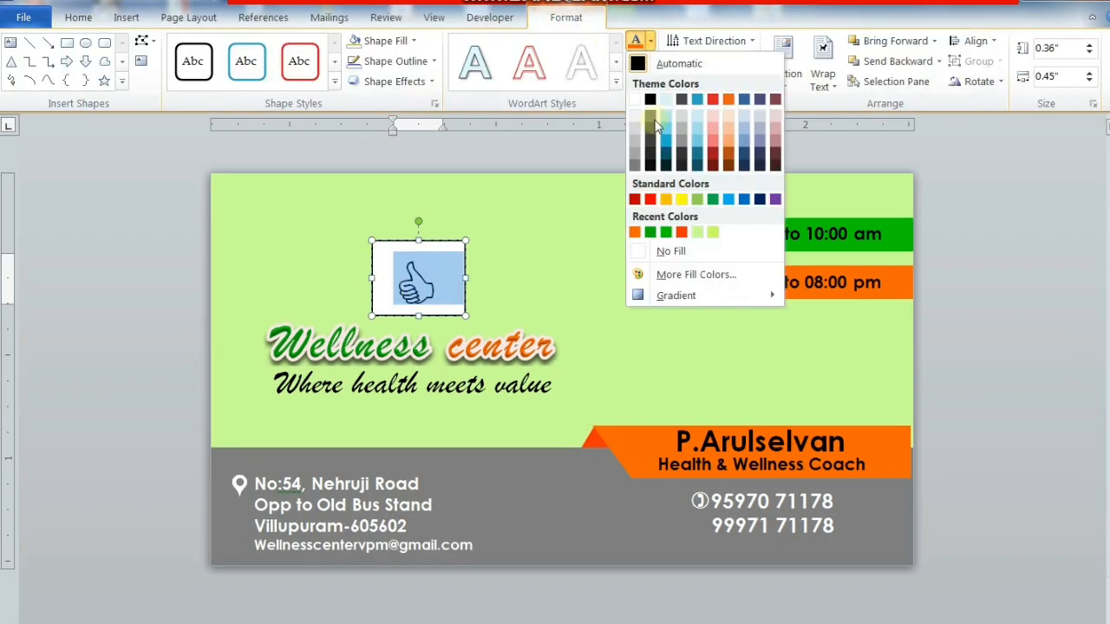
click(681, 232)
click(78, 17)
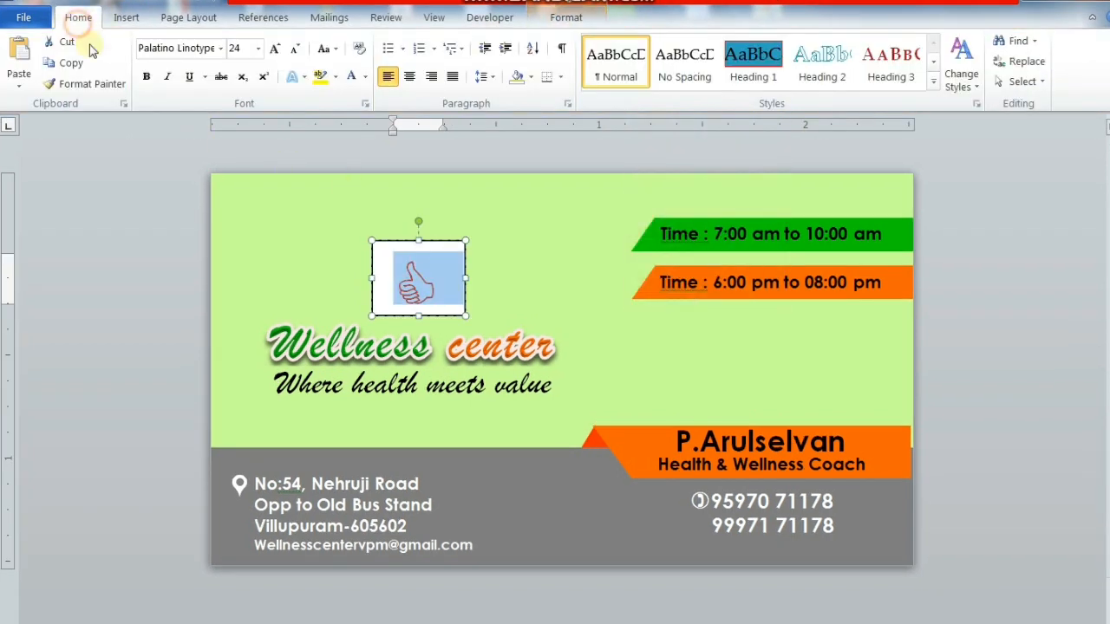
click(146, 78)
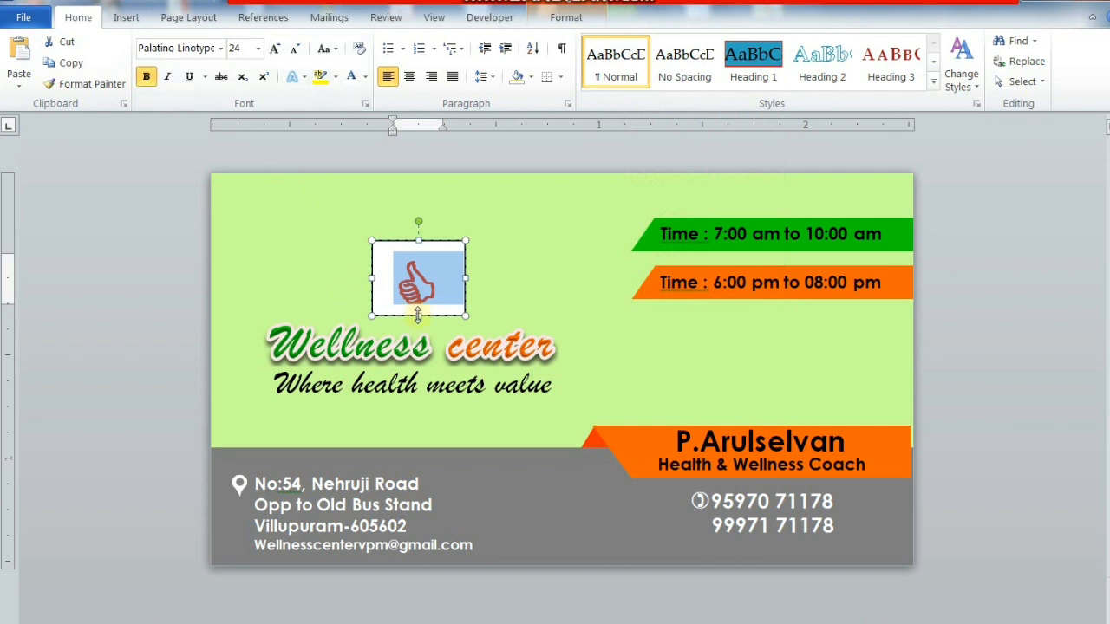
- Adjust the symbol box's size and position, and give it no fill and no outline
drag(418, 316, 418, 323)
drag(437, 244, 436, 231)
click(565, 18)
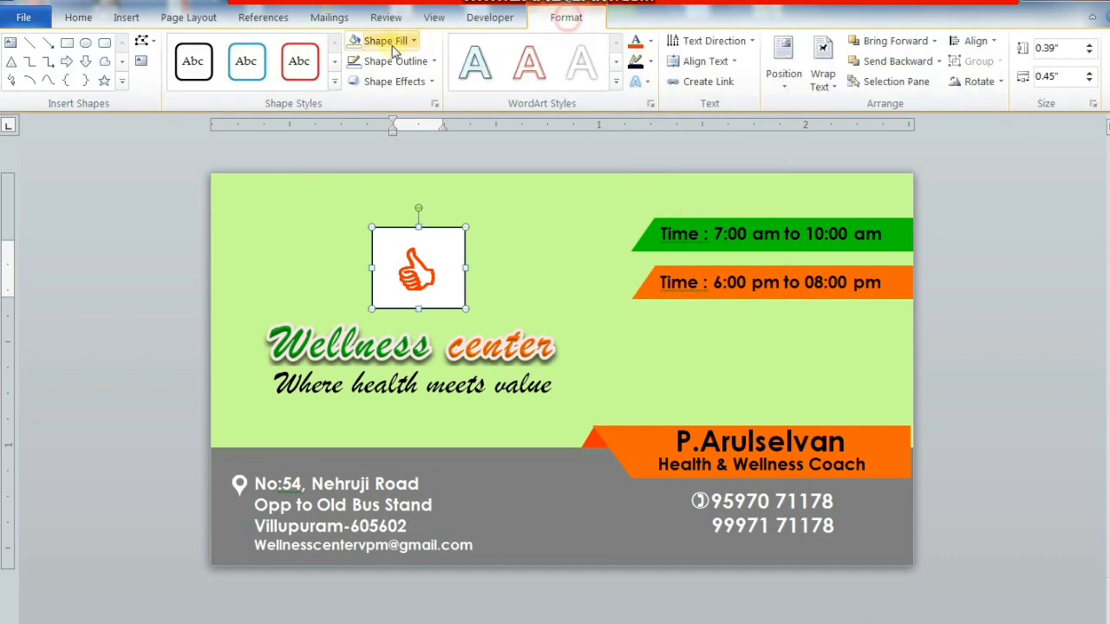
click(375, 41)
click(428, 228)
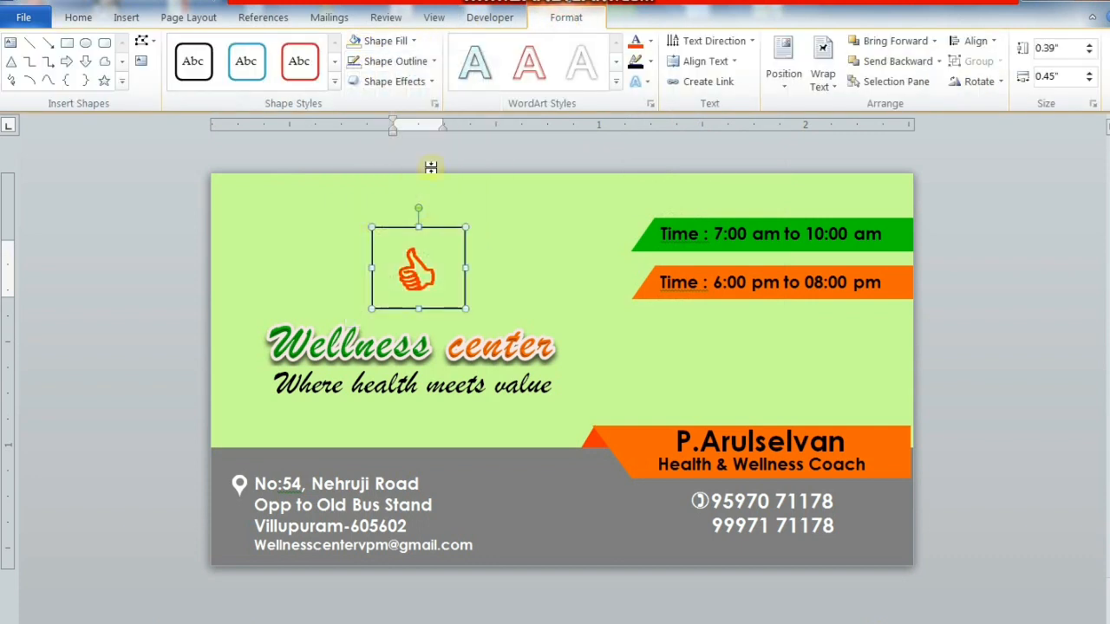
click(416, 61)
click(415, 248)
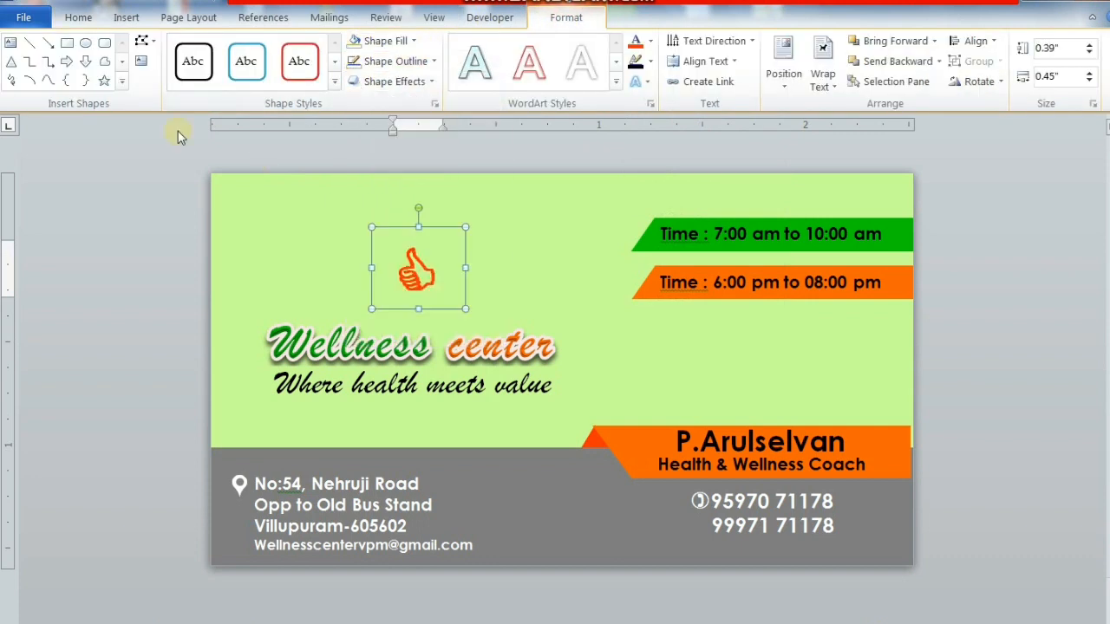
click(85, 42)
- Draw a circle over the thumbs-up with no fill and a ¾ pt standard green outline
drag(378, 243, 448, 277)
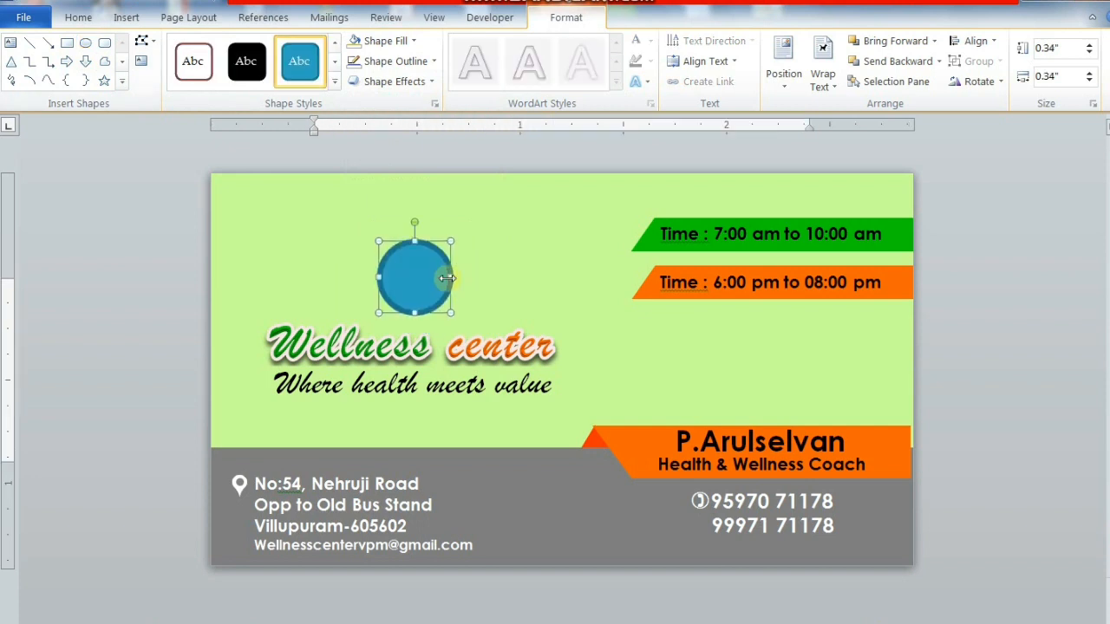
key(ctrl+Up)
click(408, 41)
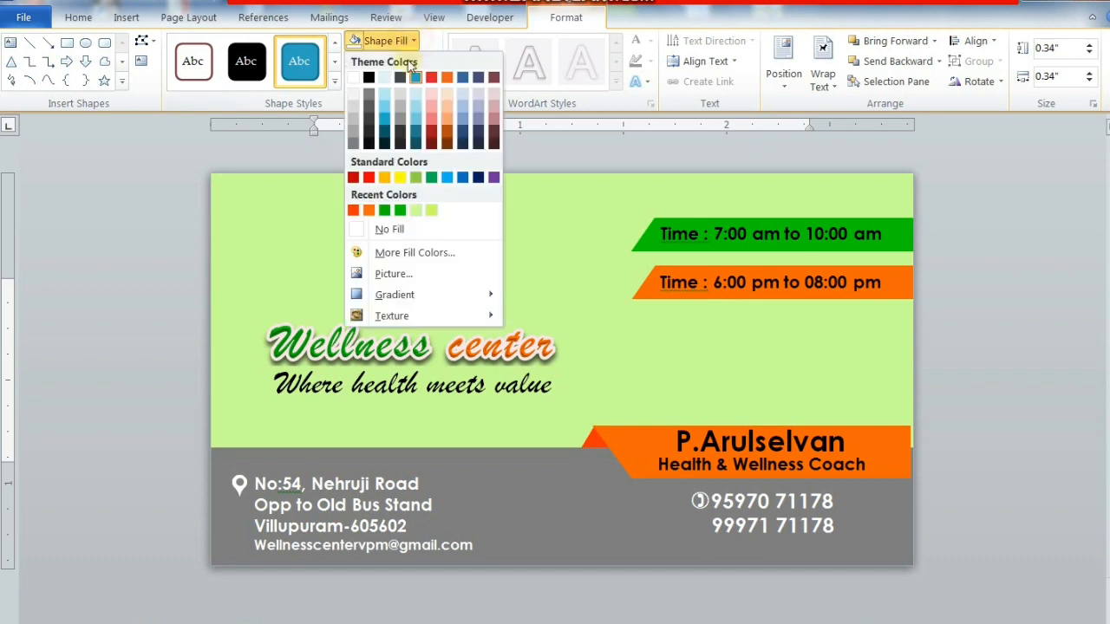
click(405, 228)
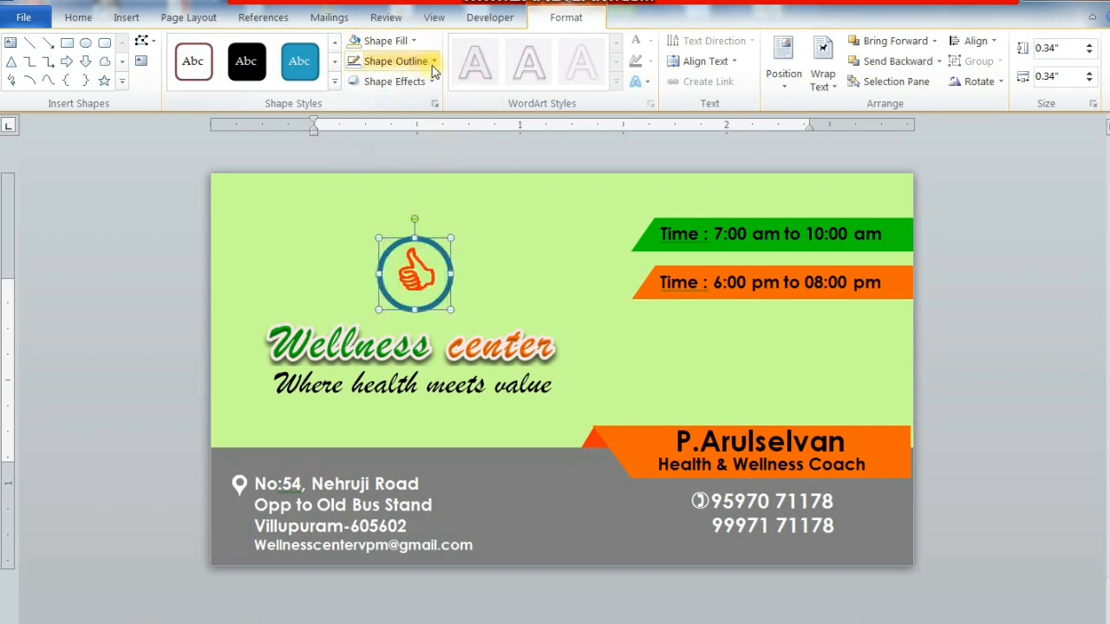
click(429, 61)
click(395, 232)
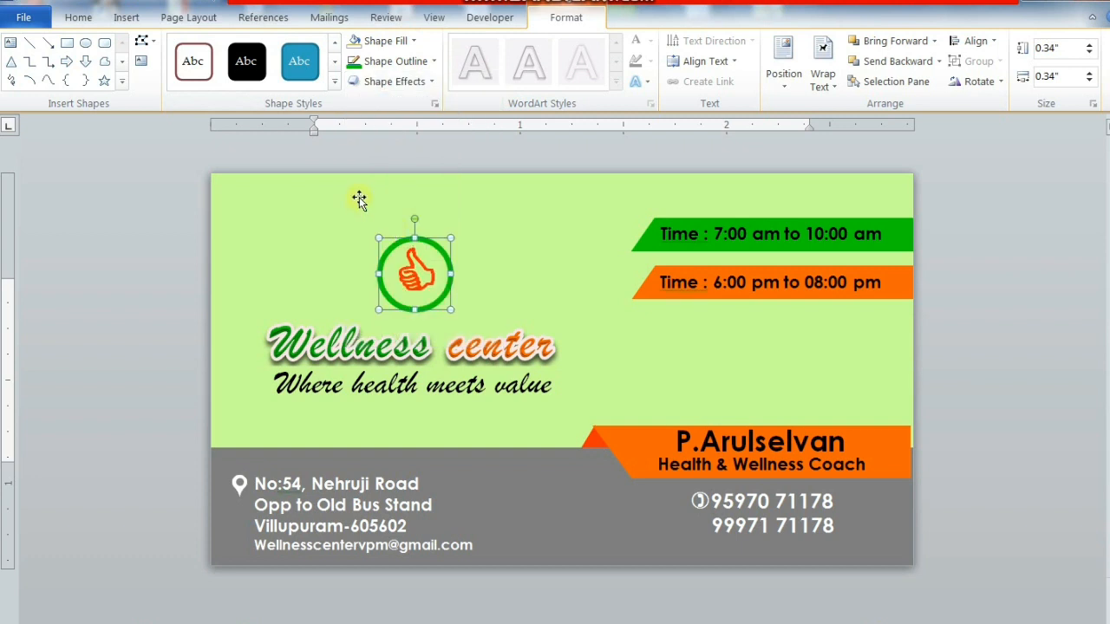
click(399, 62)
click(396, 230)
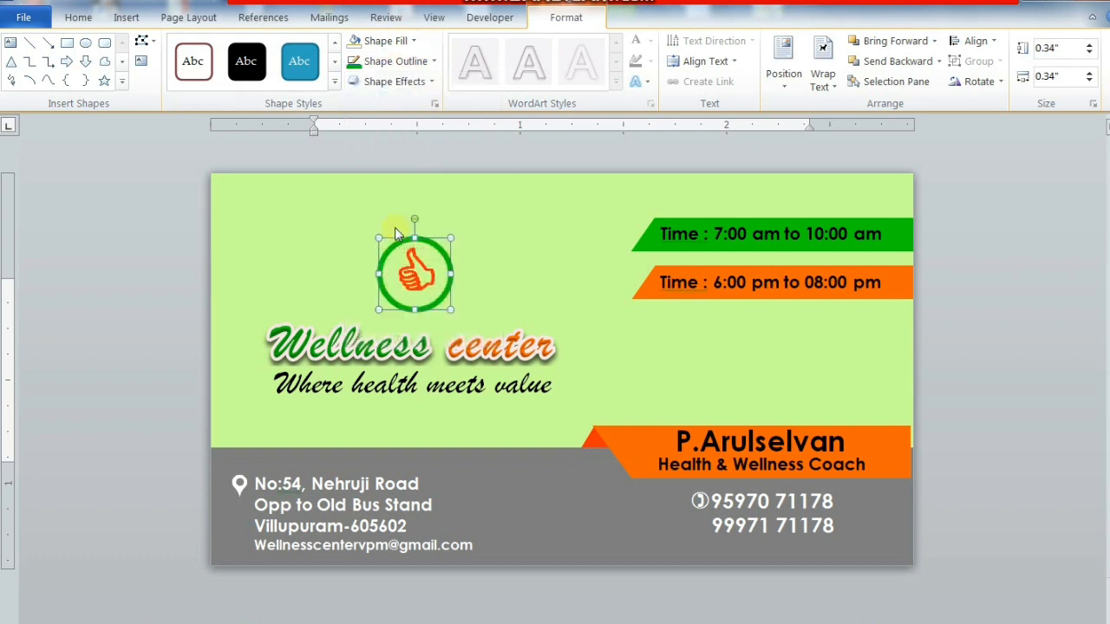
click(433, 61)
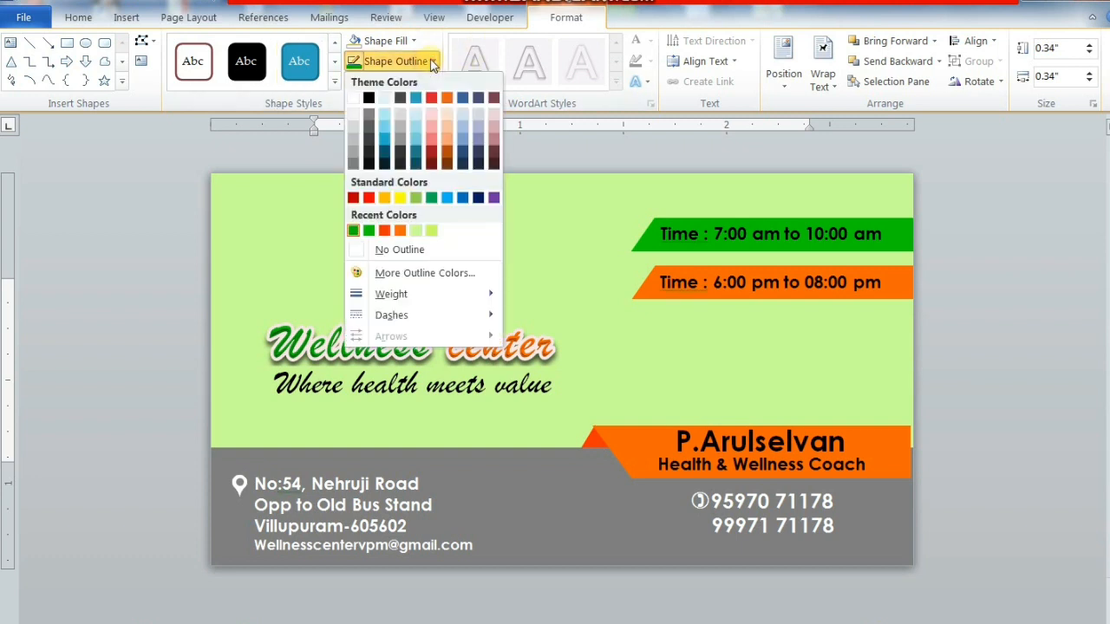
click(433, 198)
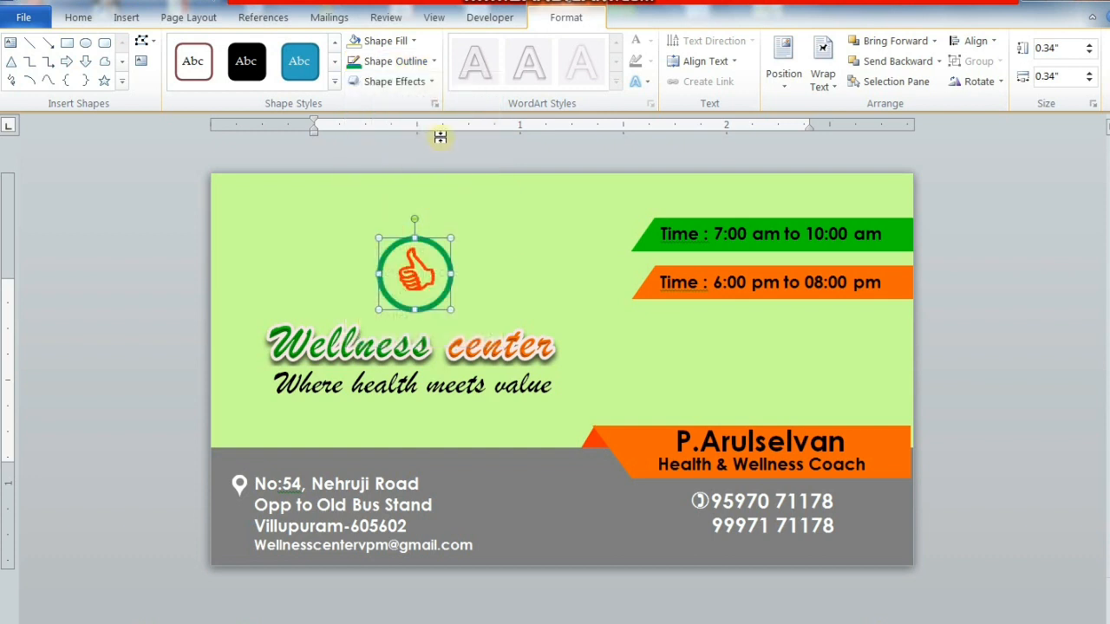
click(432, 62)
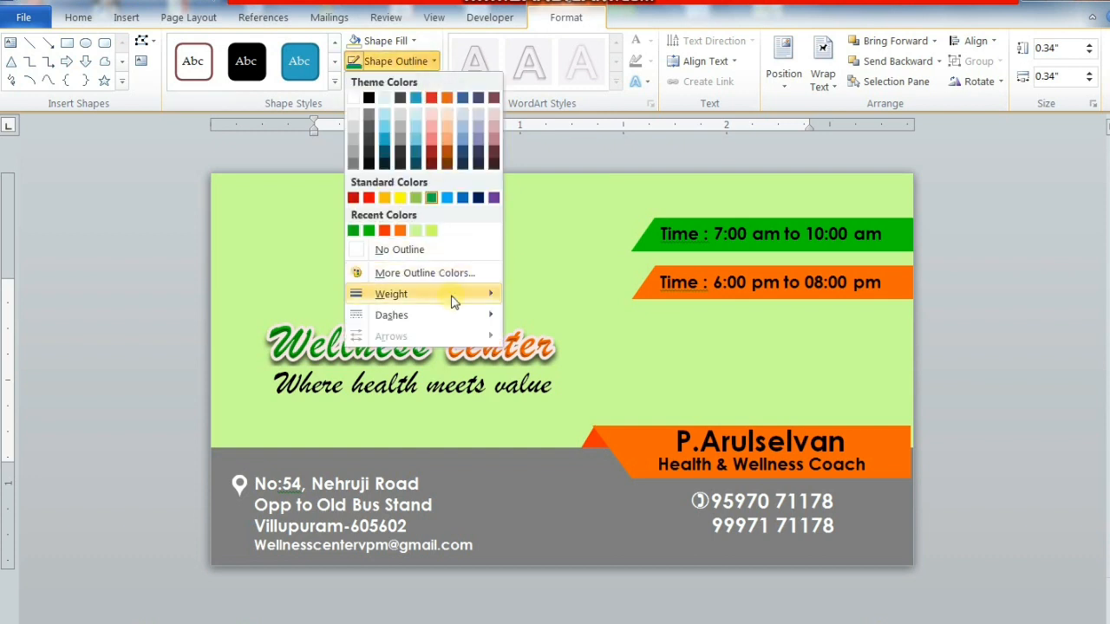
mouse_move(453, 295)
click(570, 335)
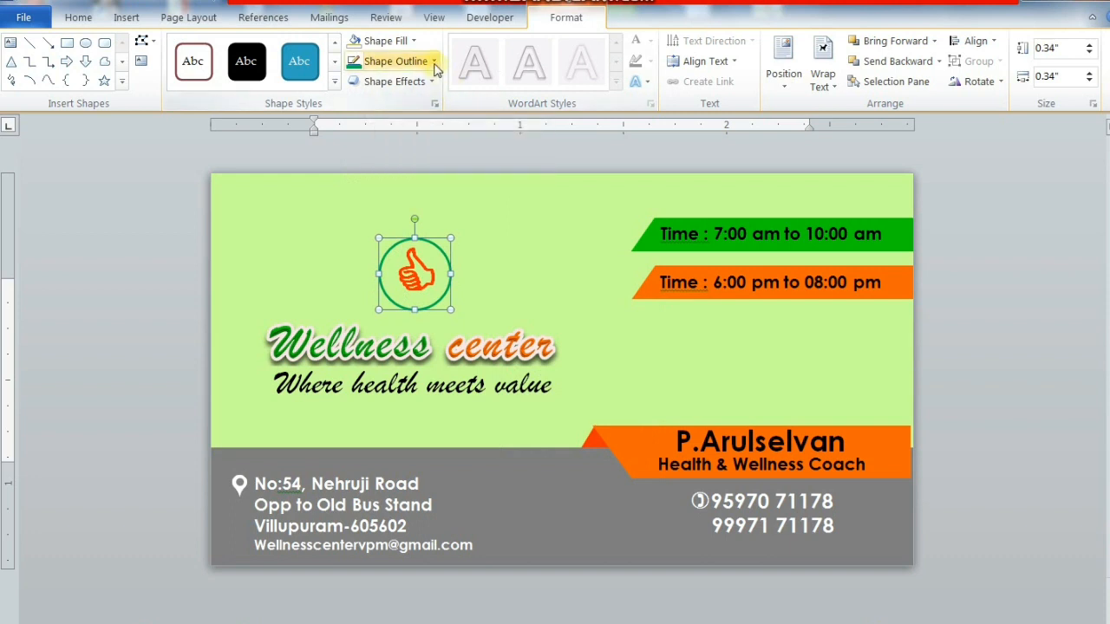
- Duplicate the circle, size the copy to 0.30" by 0.30", and nudge it toward the centre
key(ctrl+c)
key(ctrl+v)
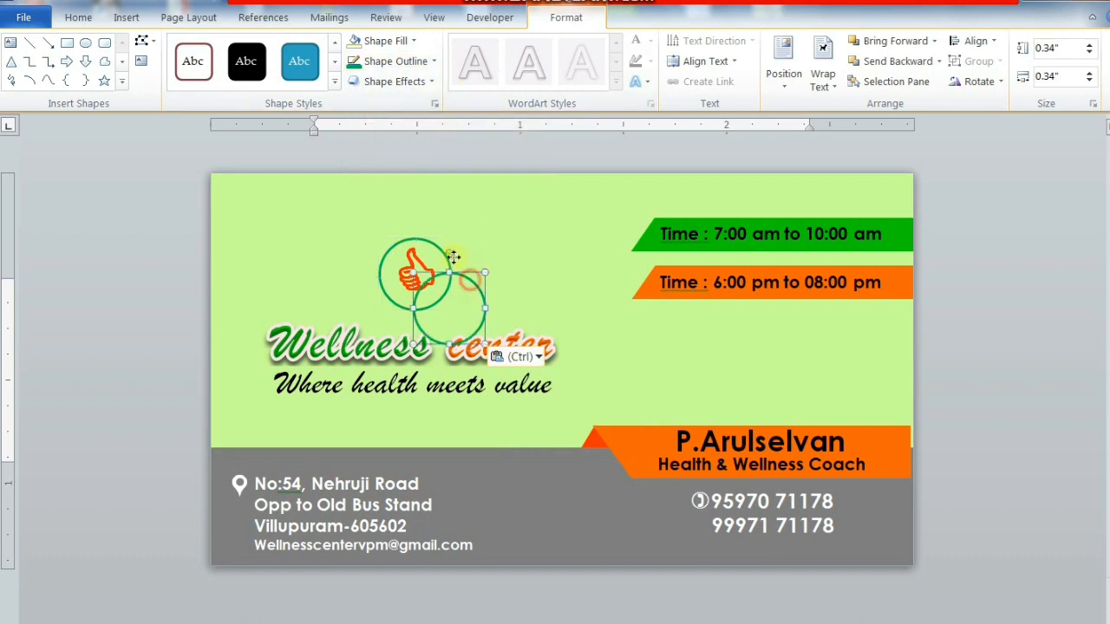
drag(437, 244, 436, 243)
click(1071, 50)
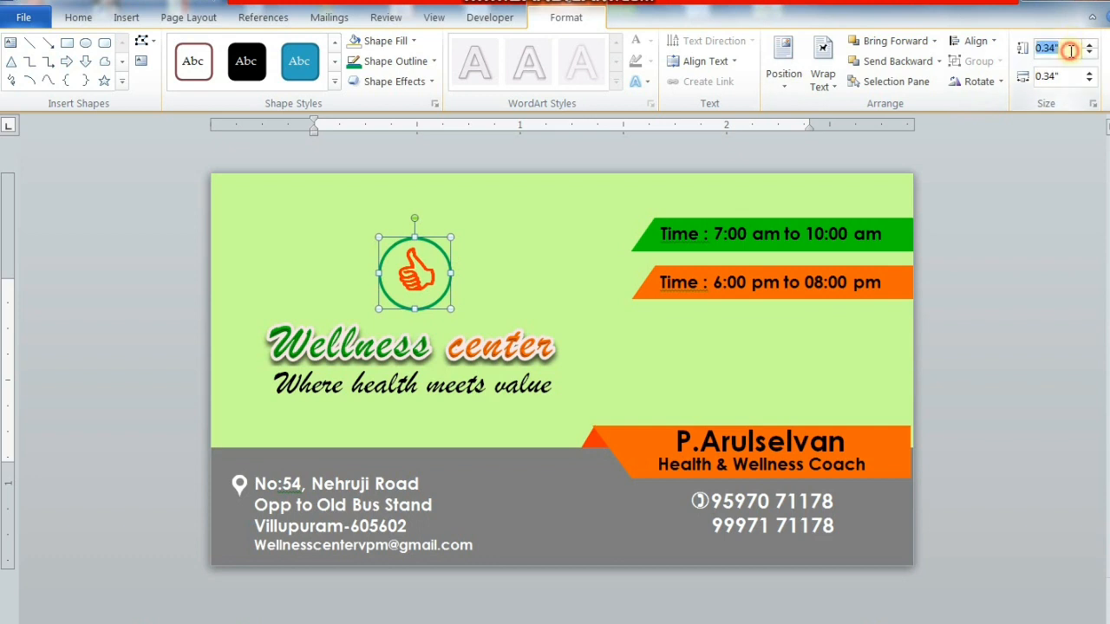
key(BackSpace)
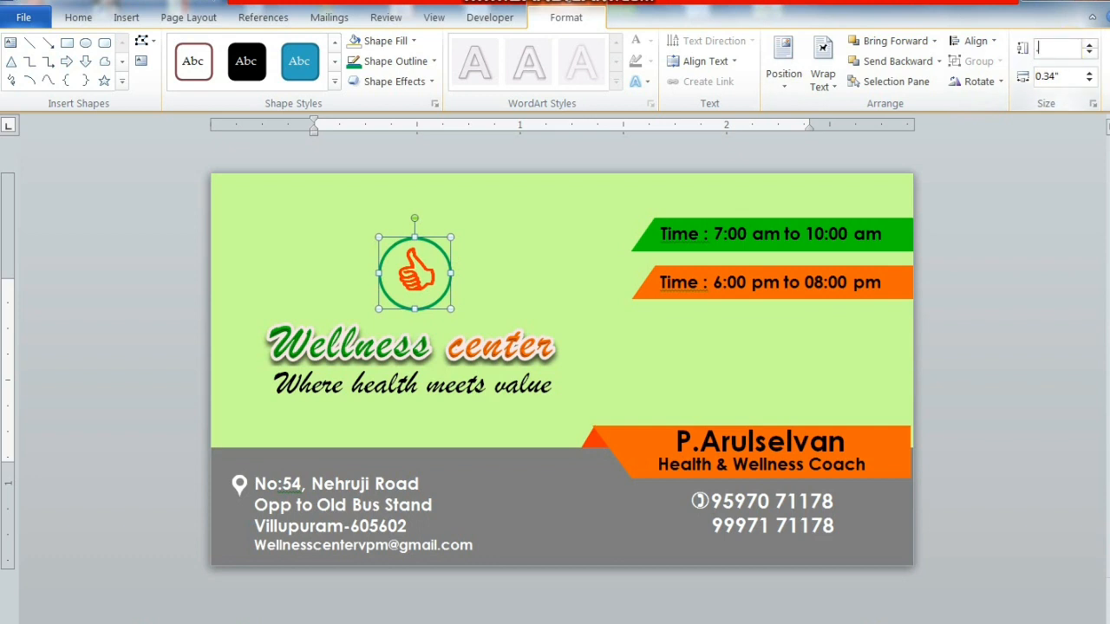
text(.30)
key(Tab)
key(BackSpace)
text(.30)
key(Return)
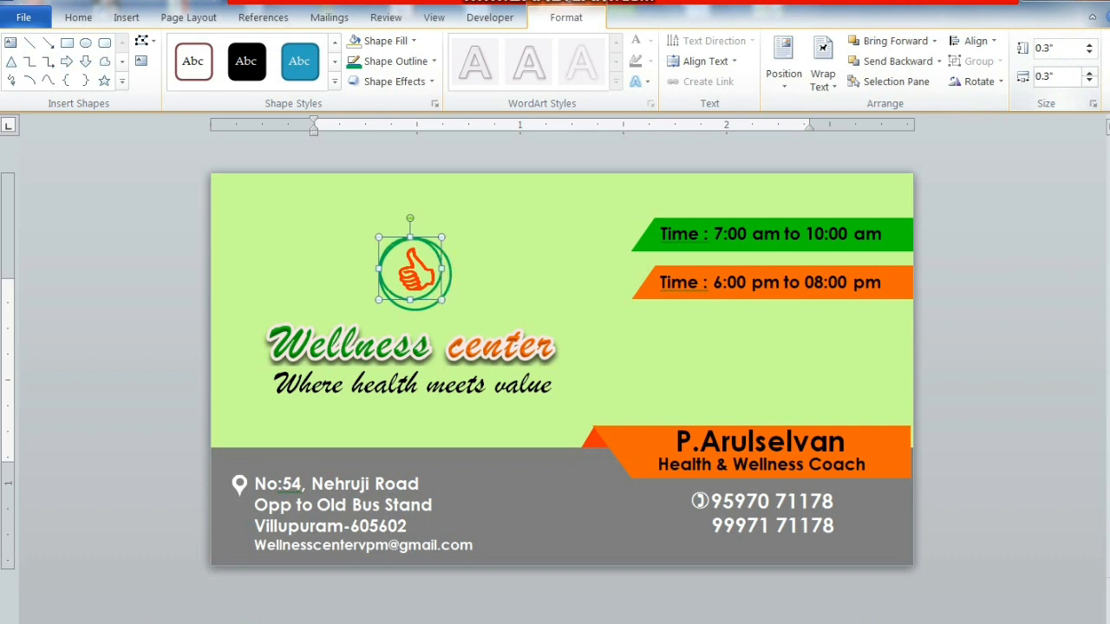
key(ctrl+Right)
key(ctrl+Right)
key(ctrl+Right)
key(ctrl+Down)
key(ctrl+Down)
key(ctrl+Down)
key(ctrl+Down)
key(ctrl+Down)
key(ctrl+Down)
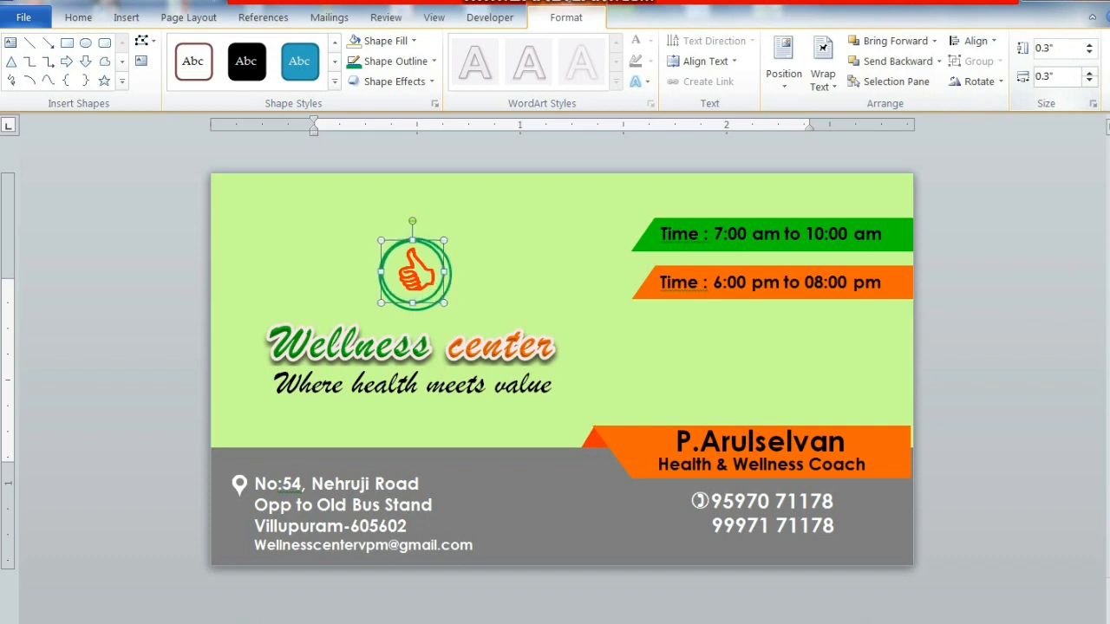
key(ctrl+Down)
key(ctrl+Down)
key(ctrl+Right)
key(ctrl+Right)
key(ctrl+Right)
key(ctrl+Right)
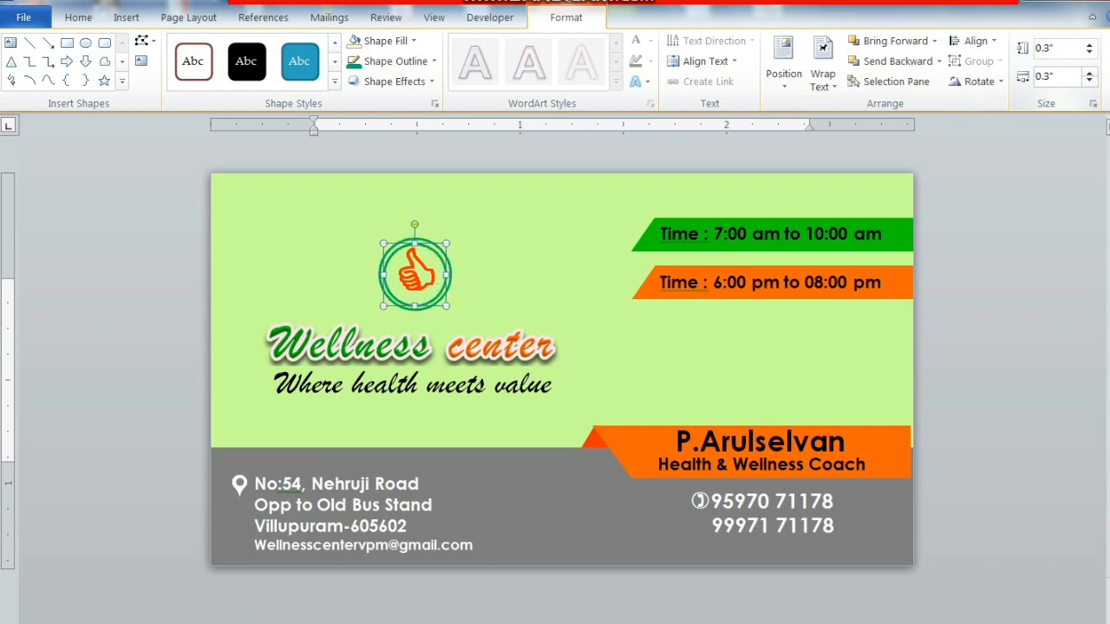
key(ctrl+Up)
key(ctrl+Left)
key(ctrl+Left)
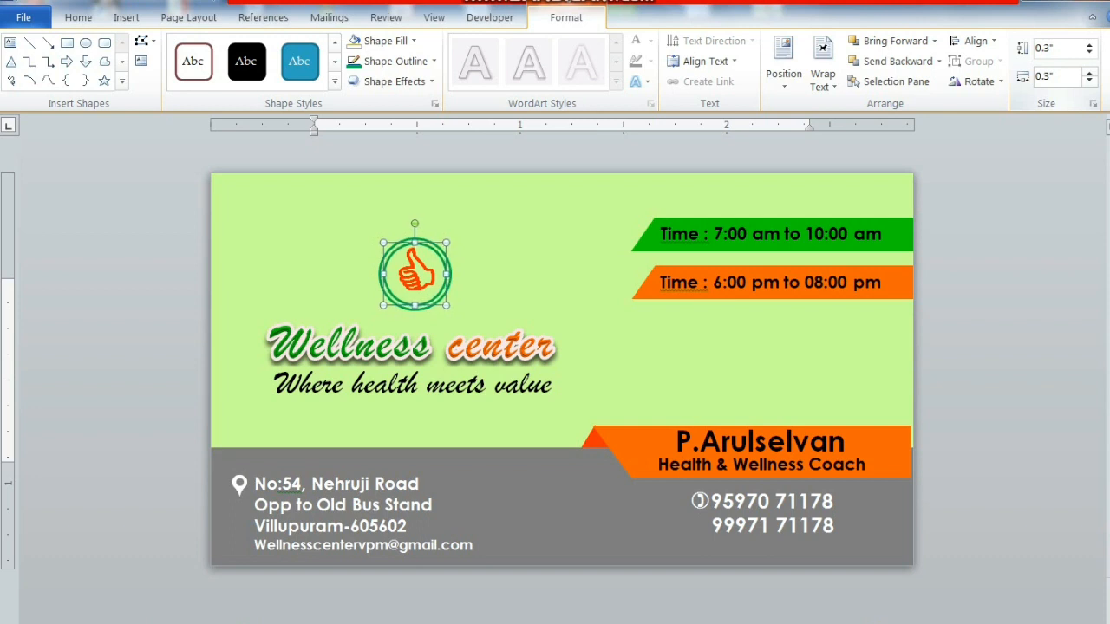
key(ctrl+Right)
- Resize the inner circle to 0.32" by 0.32" and nudge it until centred
click(1054, 49)
key(BackSpace)
text(.32)
key(Return)
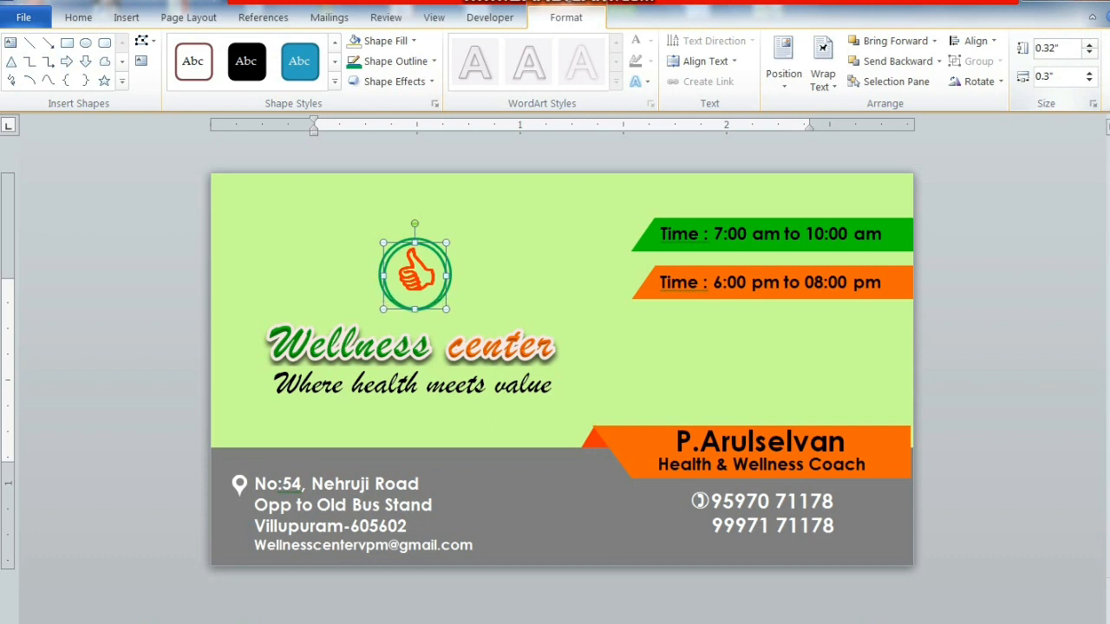
click(1061, 73)
key(BackSpace)
text(.32)
key(Return)
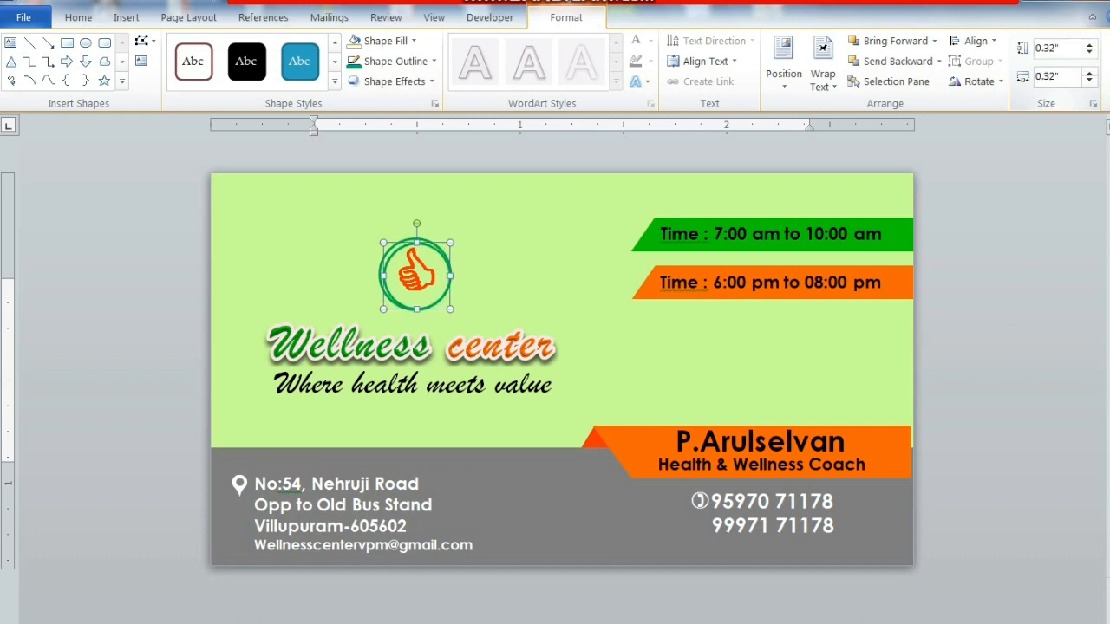
key(ctrl+Left)
key(ctrl+Left)
key(ctrl+Left)
key(ctrl+Up)
key(ctrl+Up)
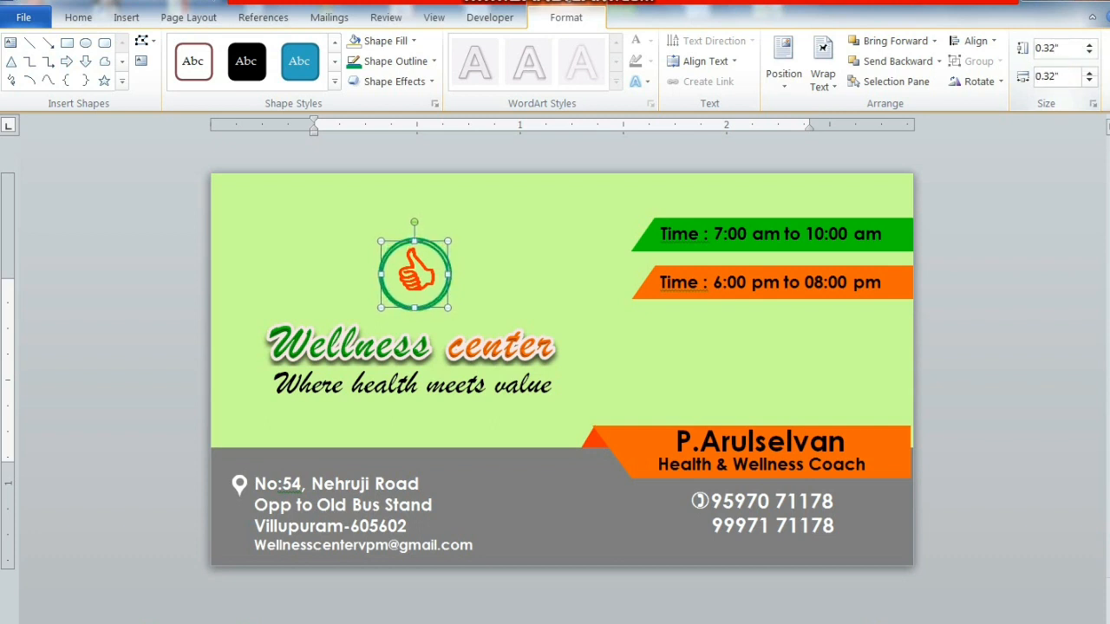
key(ctrl+Right)
key(ctrl+Left)
key(ctrl+Up)
key(ctrl+Right)
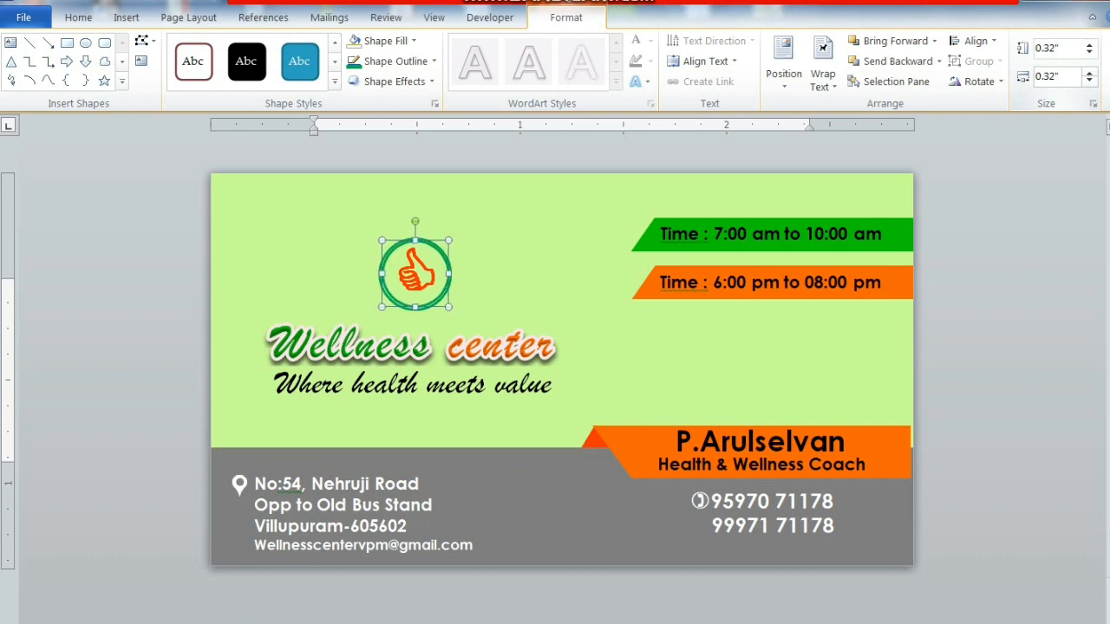
key(ctrl+Left)
key(ctrl+Down)
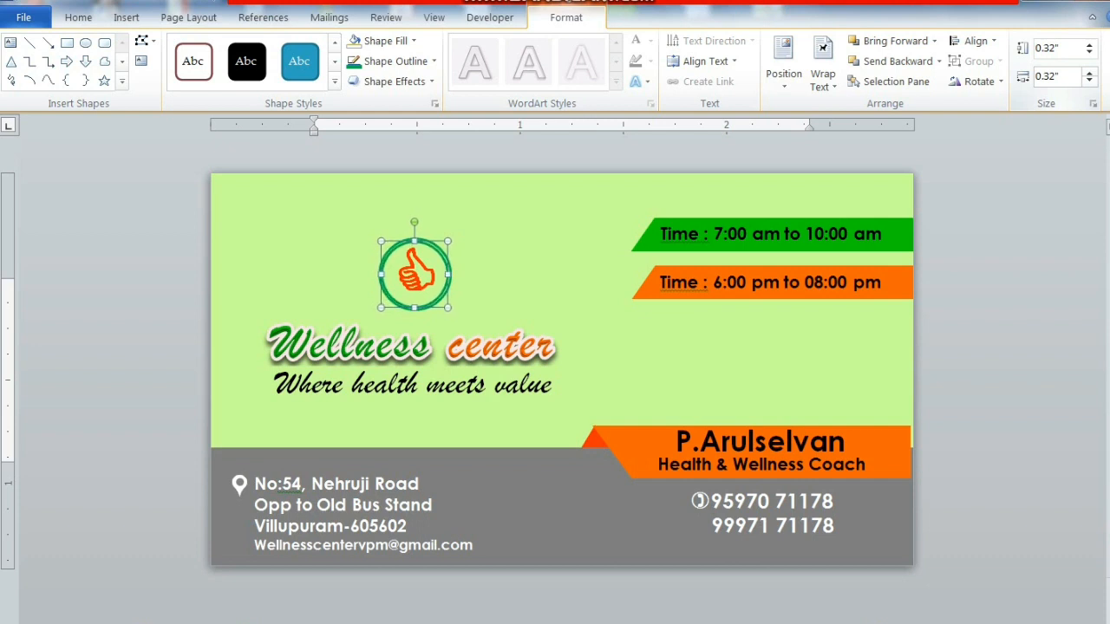
- Give the inner circle an orange outline and deselect the circles
click(395, 61)
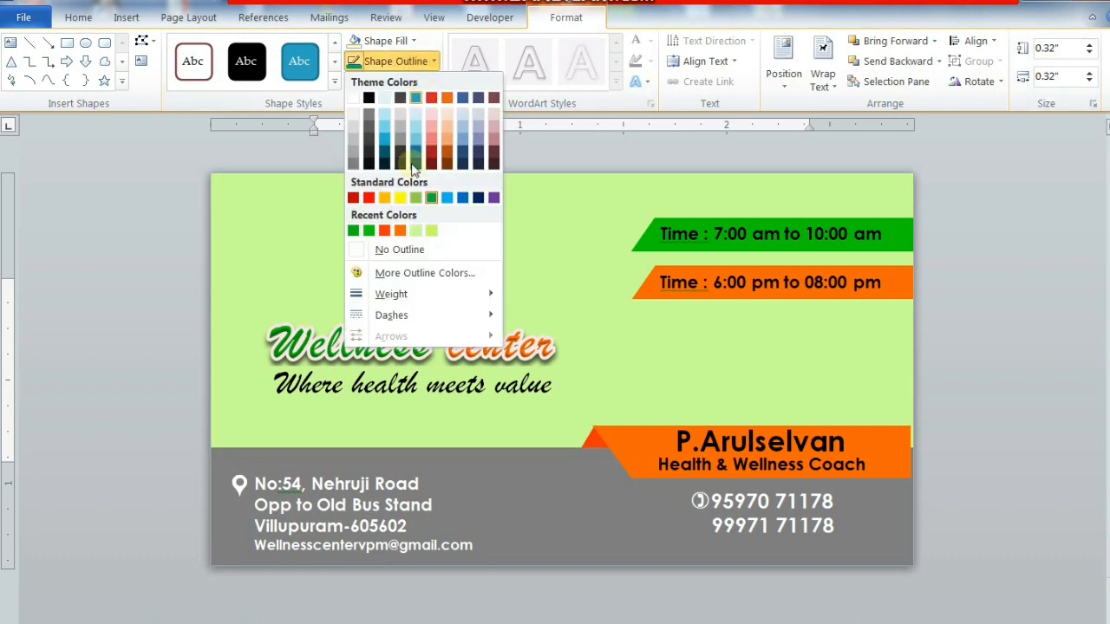
click(401, 230)
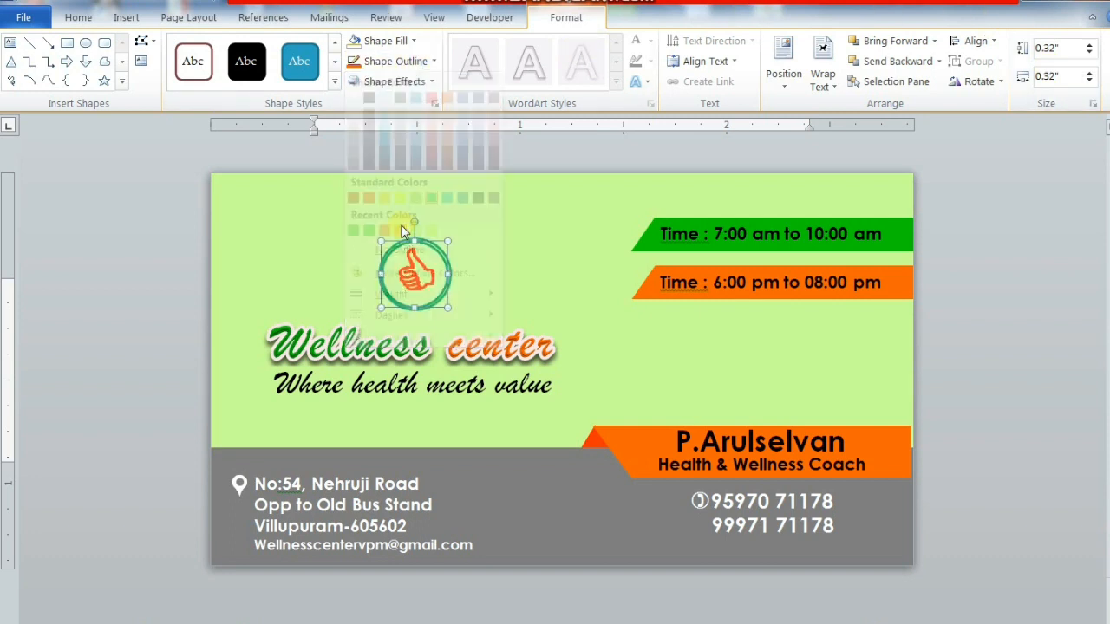
click(1023, 207)
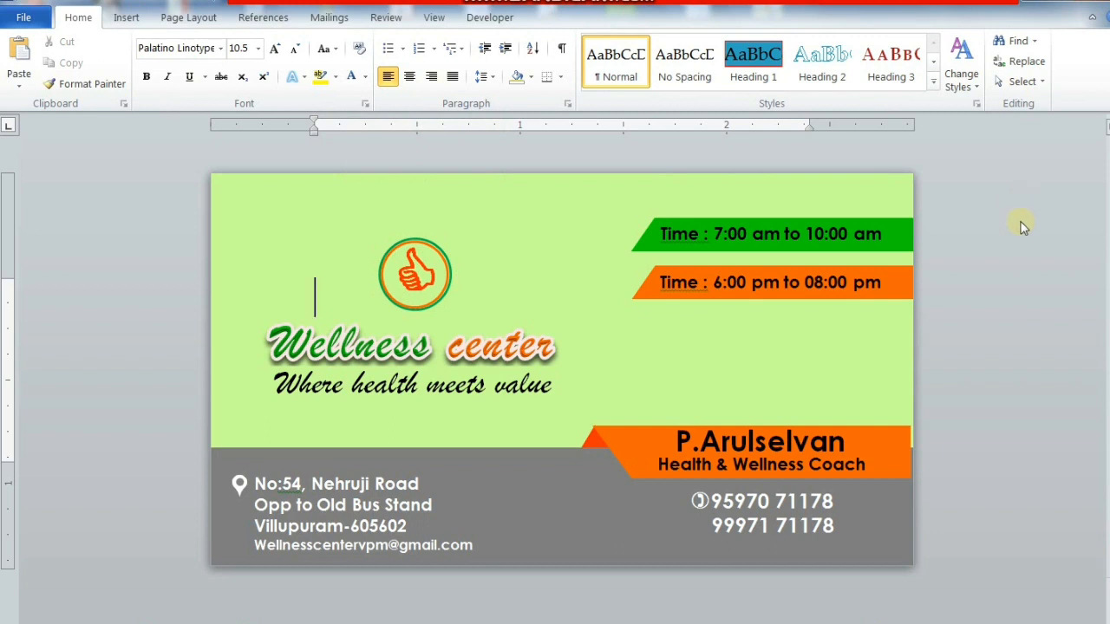
click(909, 426)
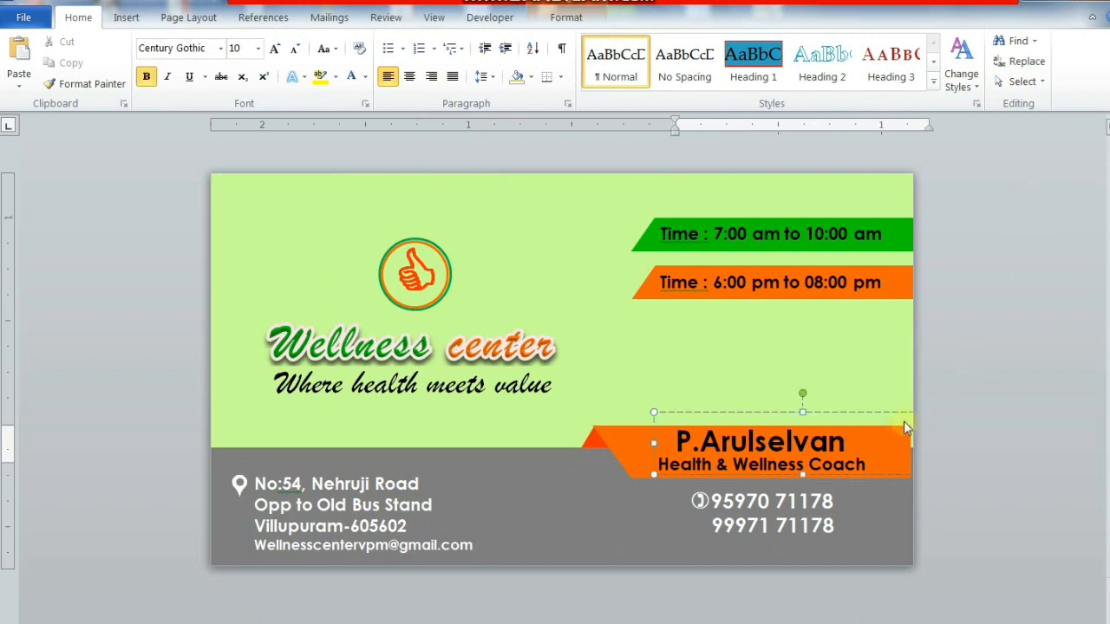